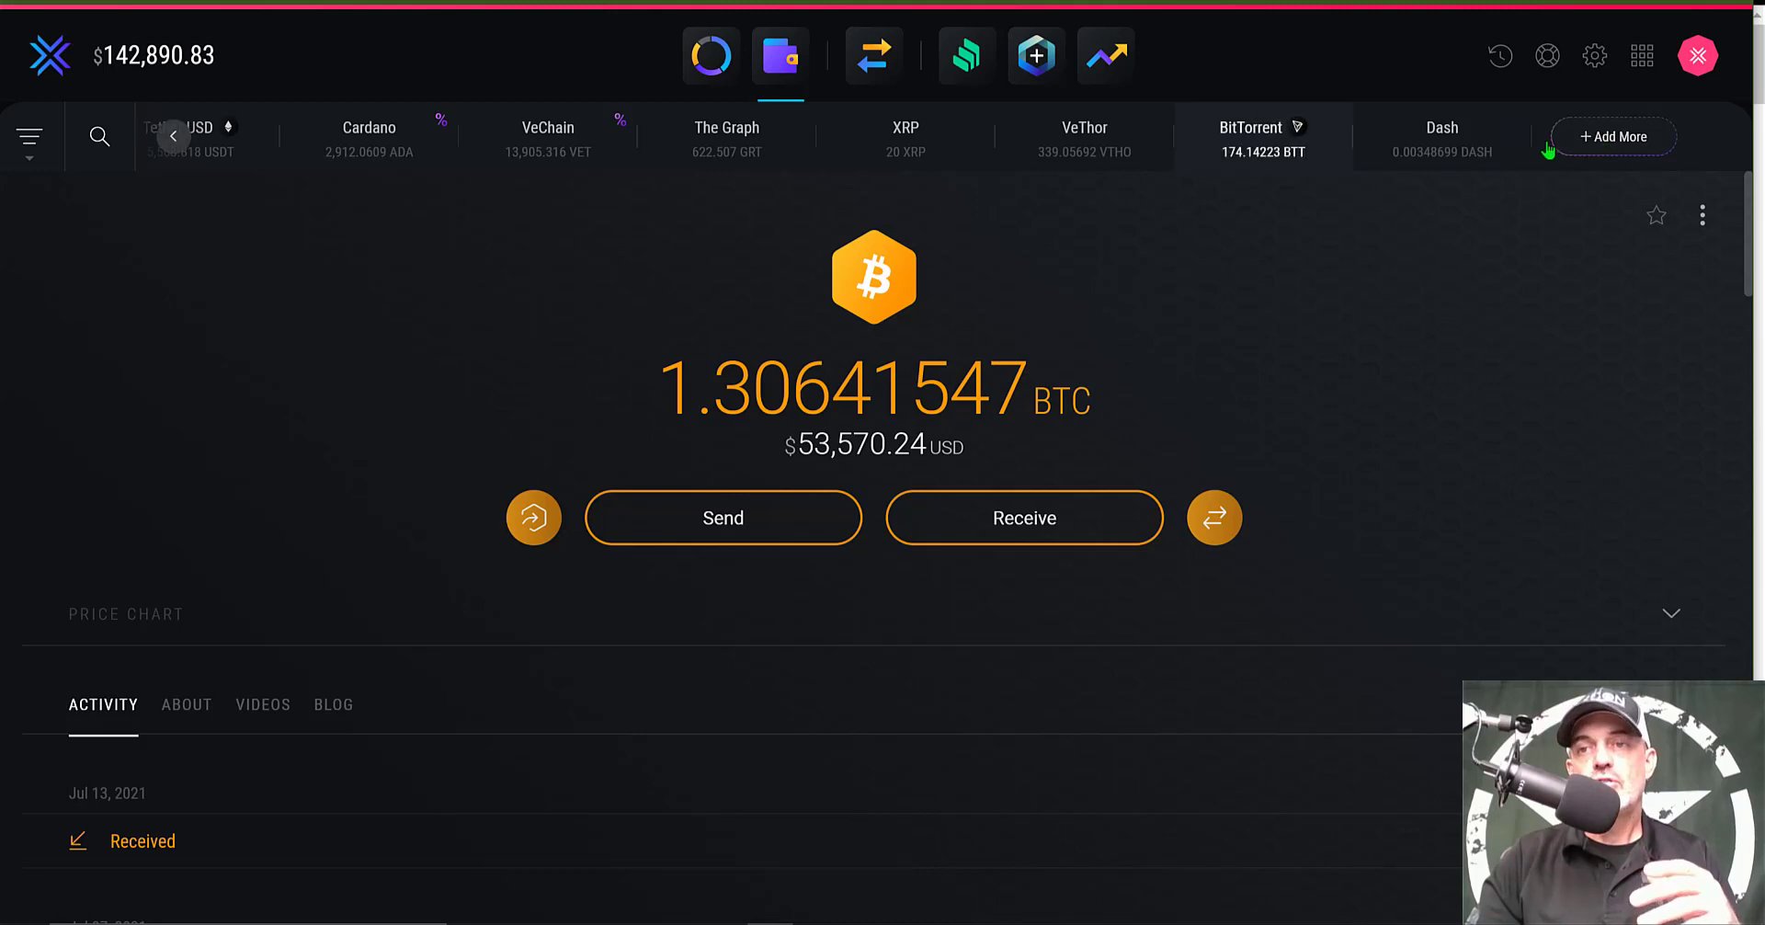
# Step: Enable the Solana asset in the wallet and open its receiving address
pyautogui.click(1602, 138)
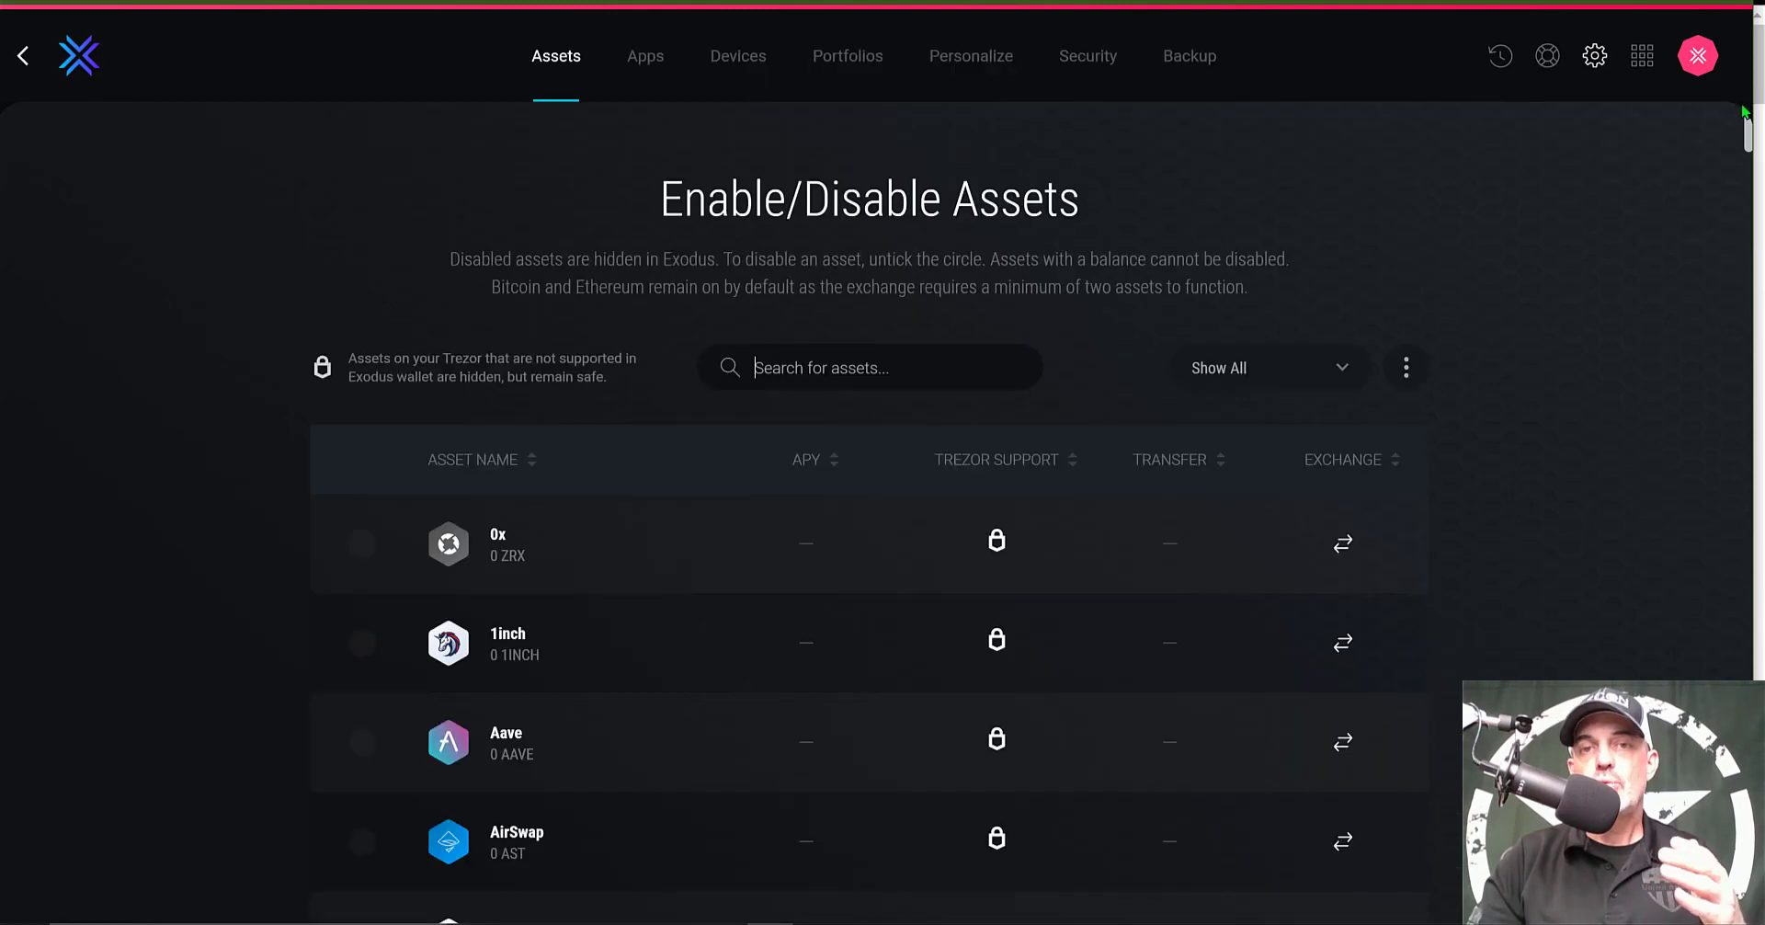
pyautogui.moveTo(1744, 130); pyautogui.dragTo(1746, 598)
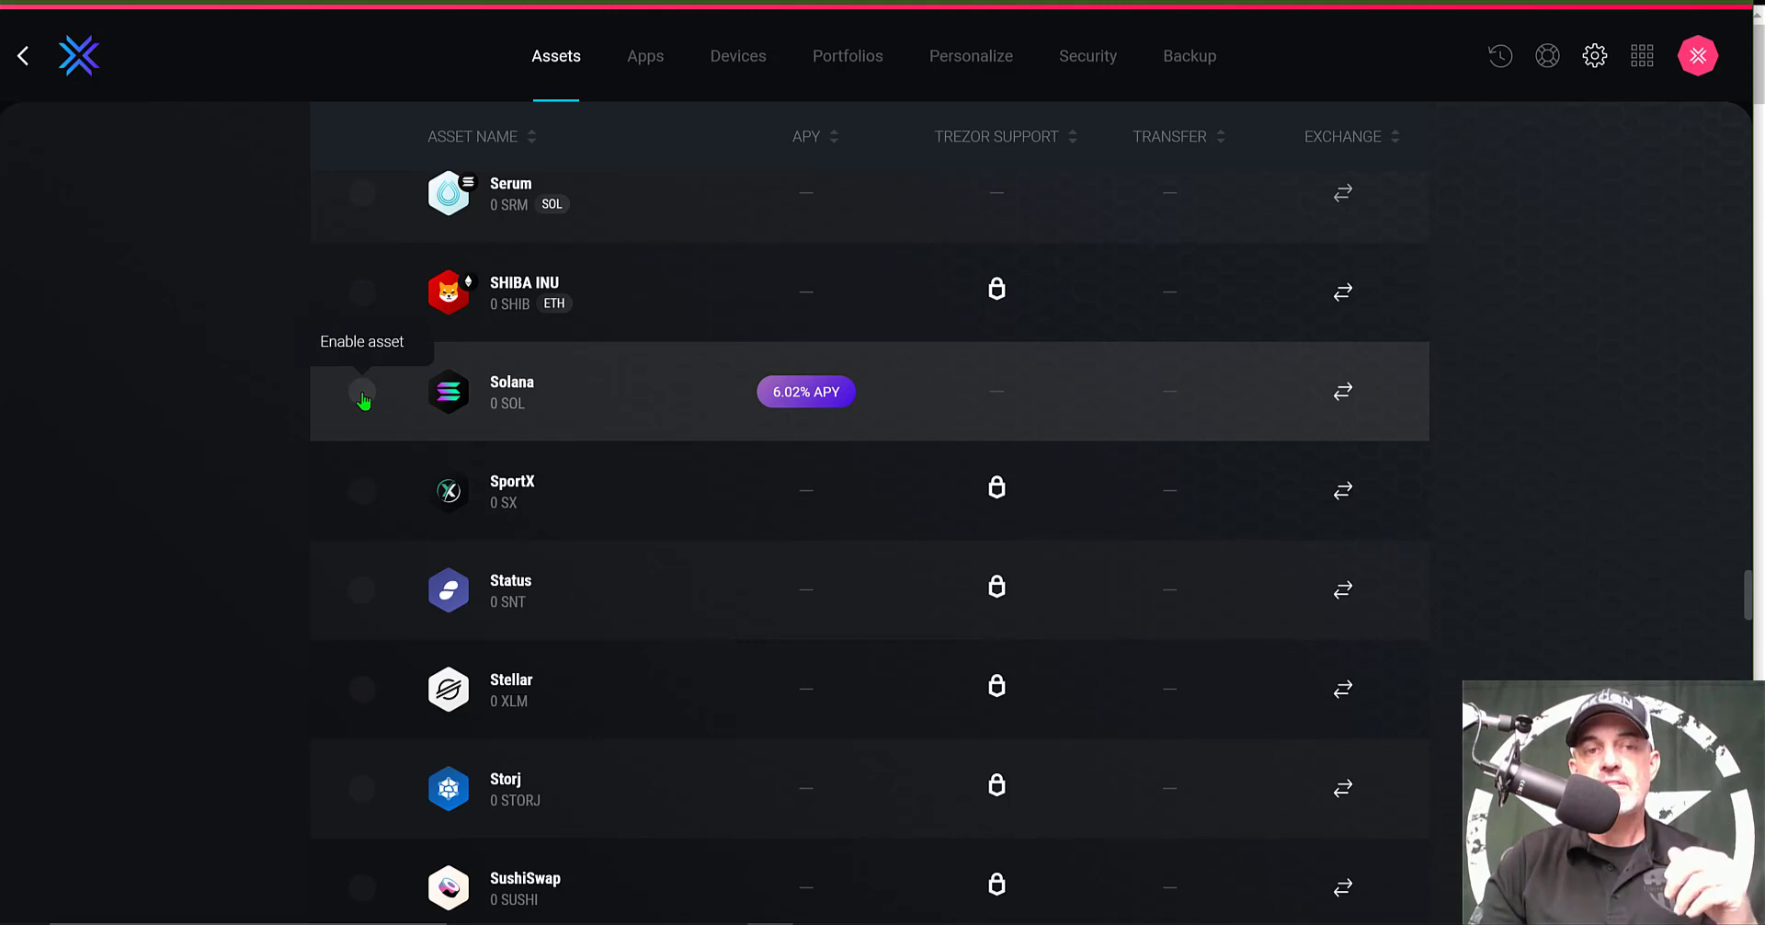
pyautogui.click(689, 365)
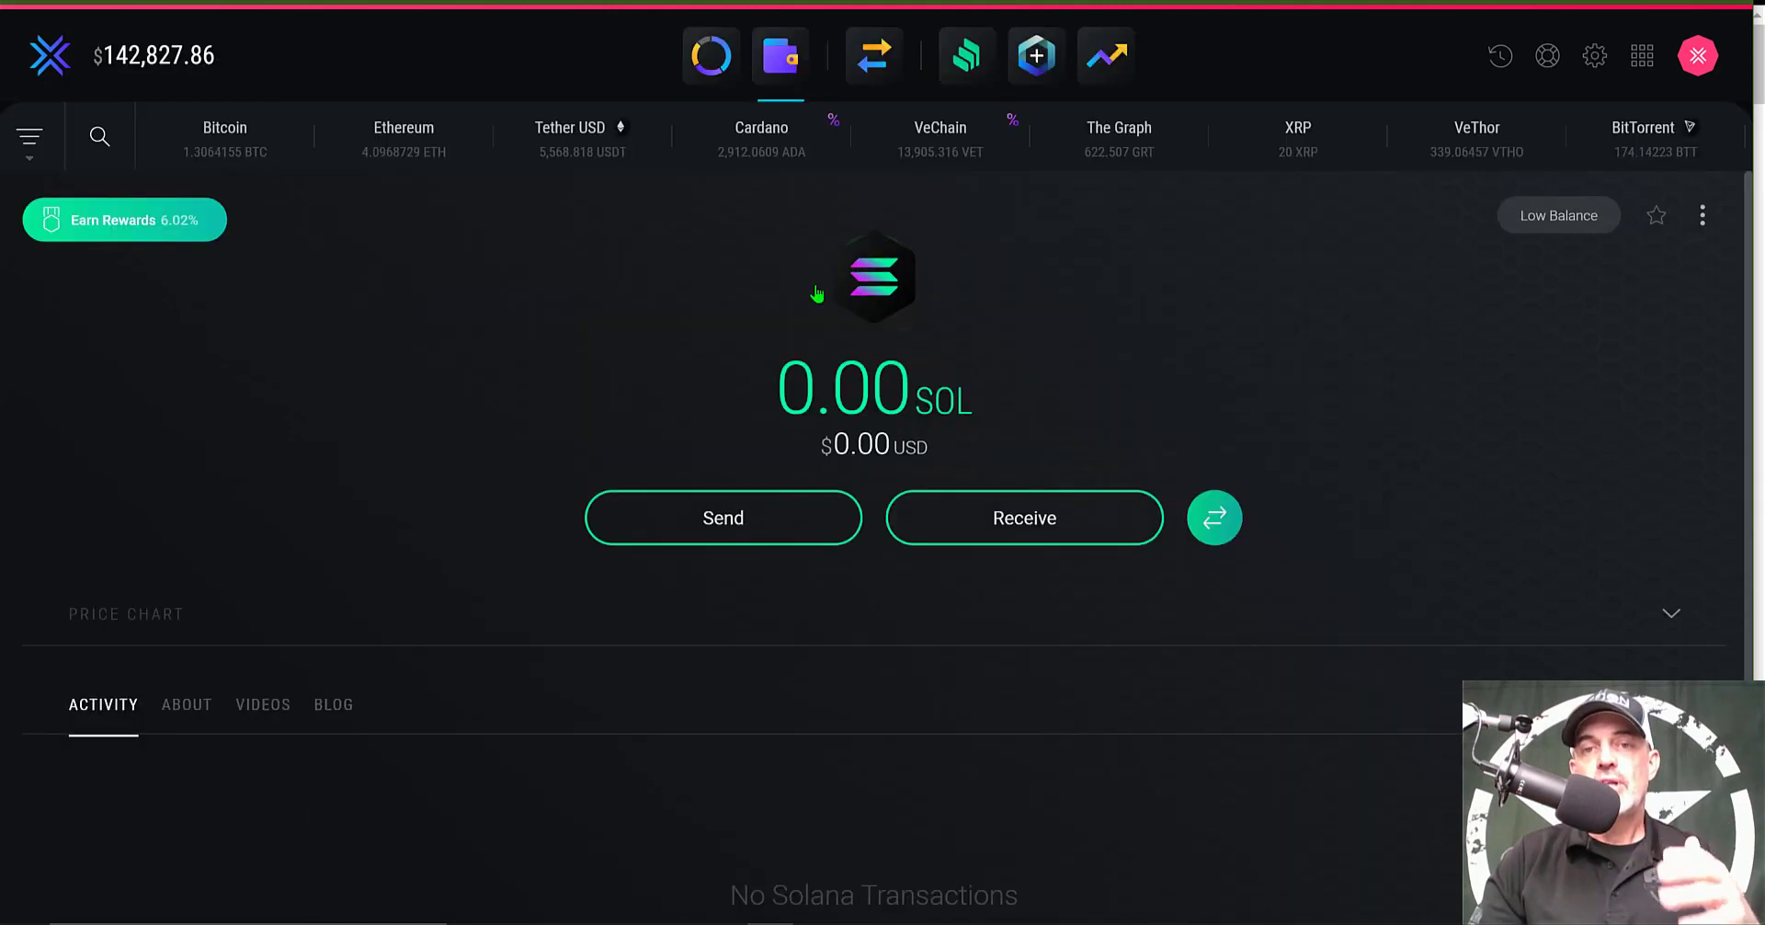
pyautogui.click(1027, 516)
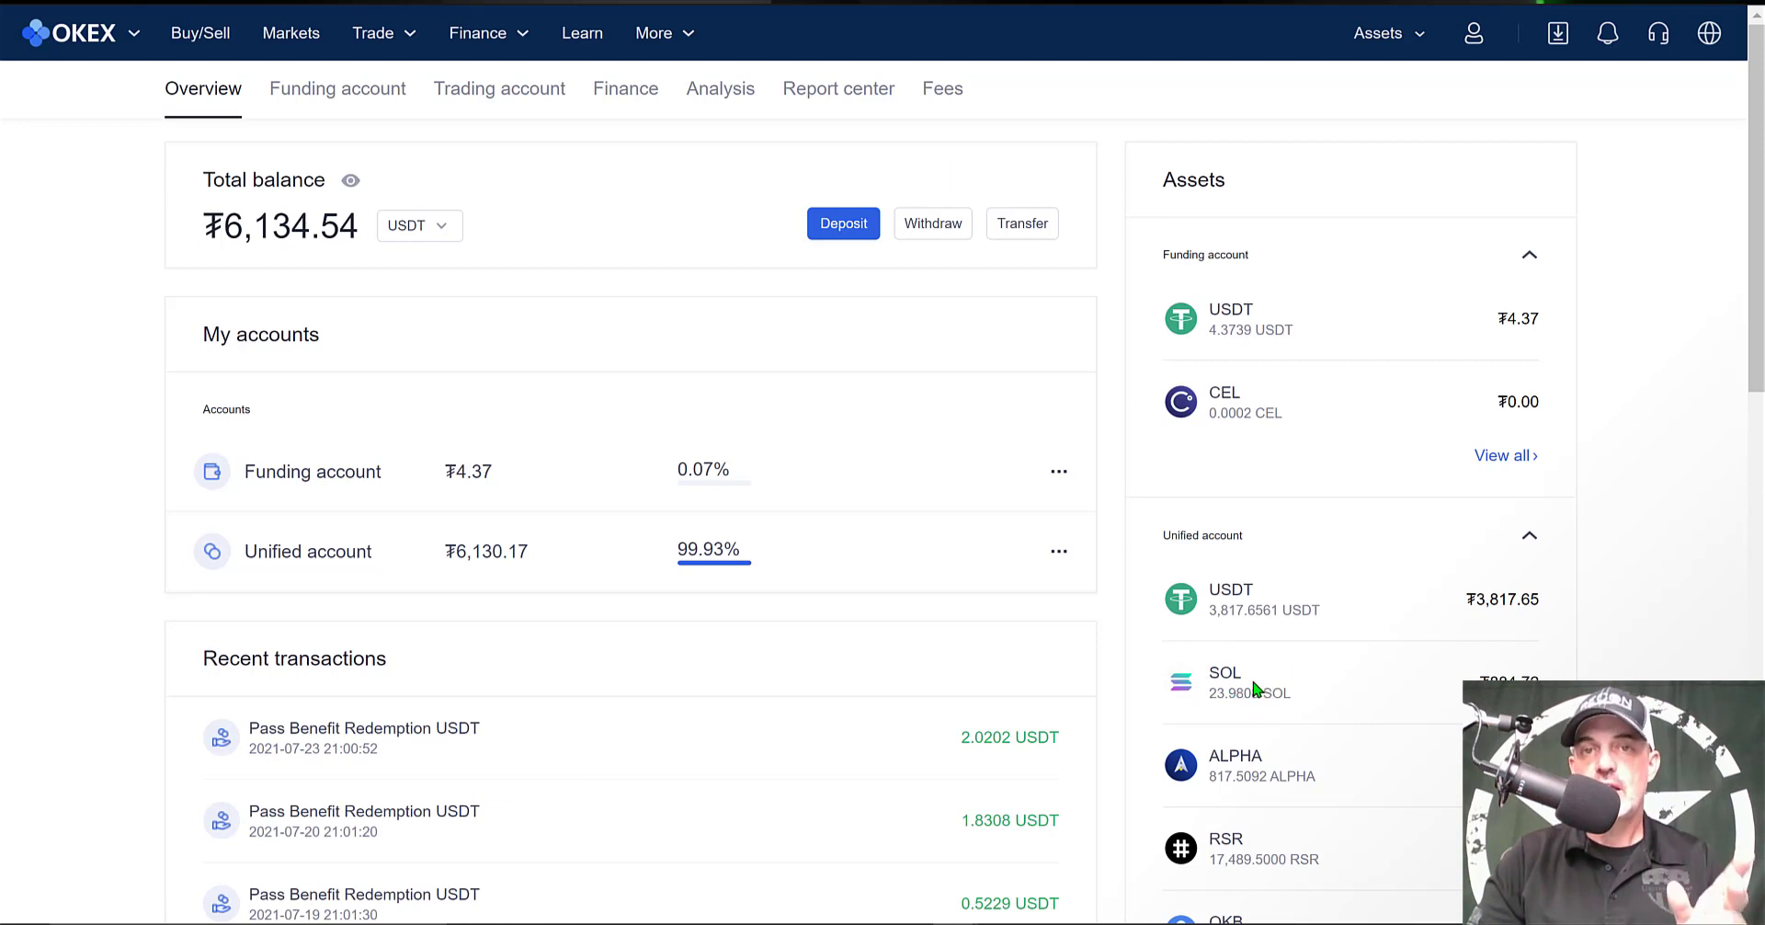
# Step: In OKEX, start a SOL withdrawal using the On-Chain method and the SOL-Solana network
pyautogui.click(932, 224)
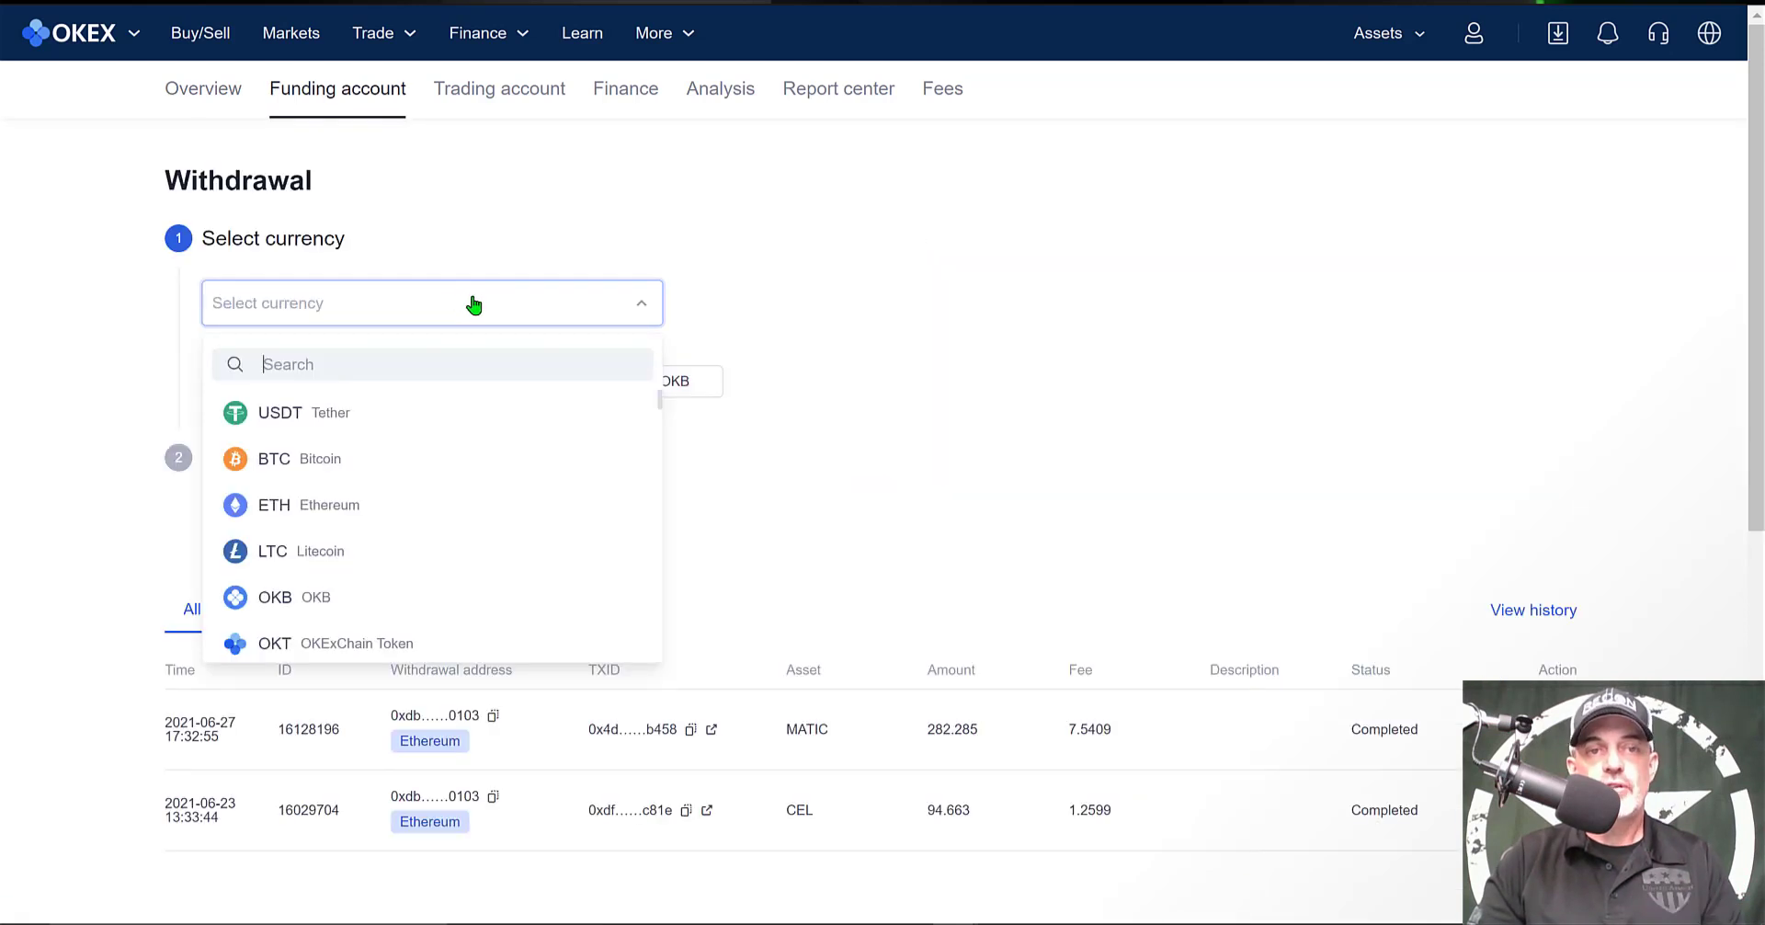
pyautogui.write('SOL')
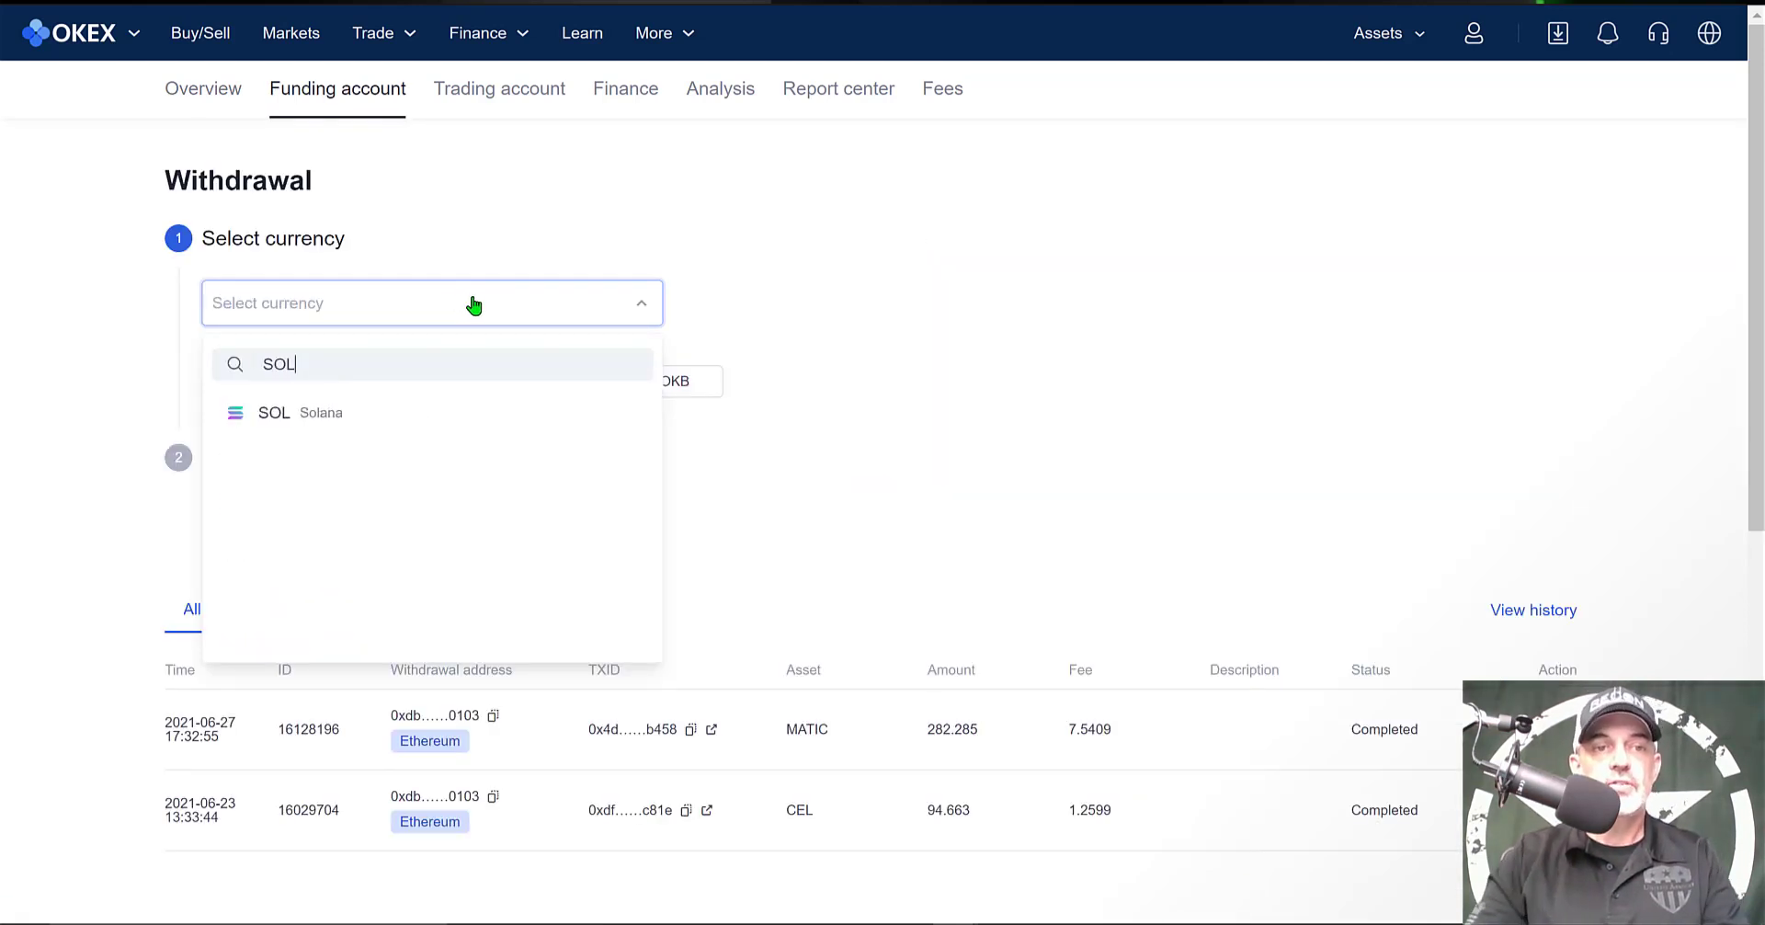
pyautogui.click(314, 412)
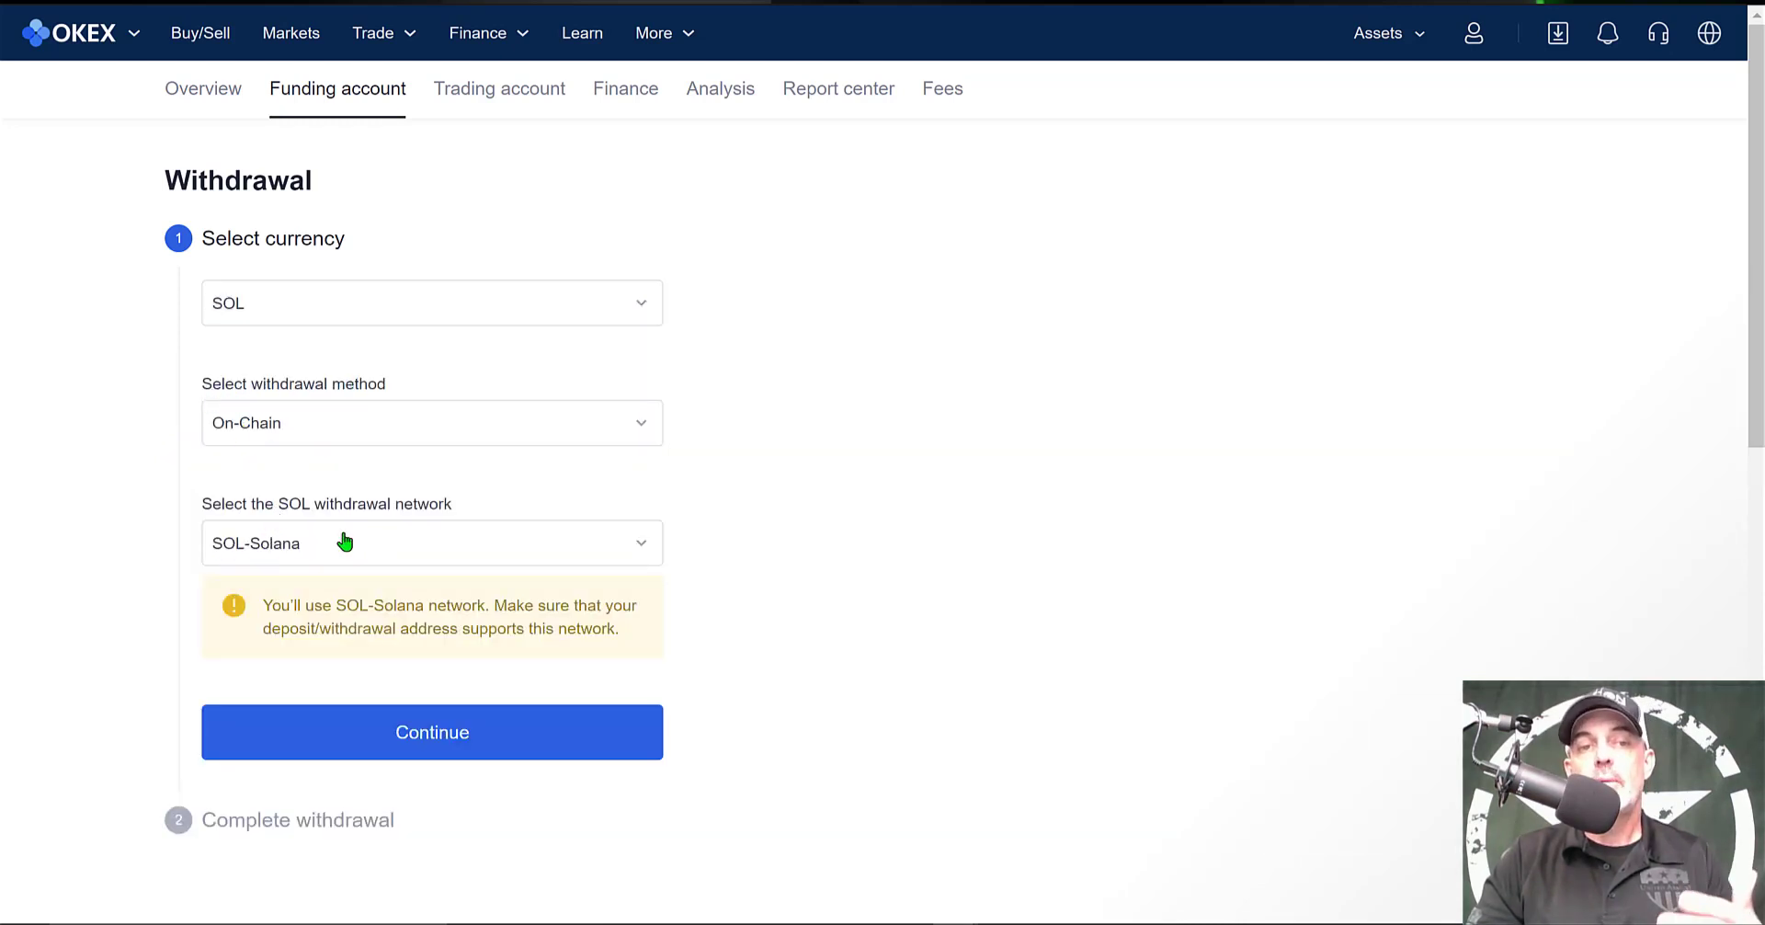
pyautogui.click(456, 741)
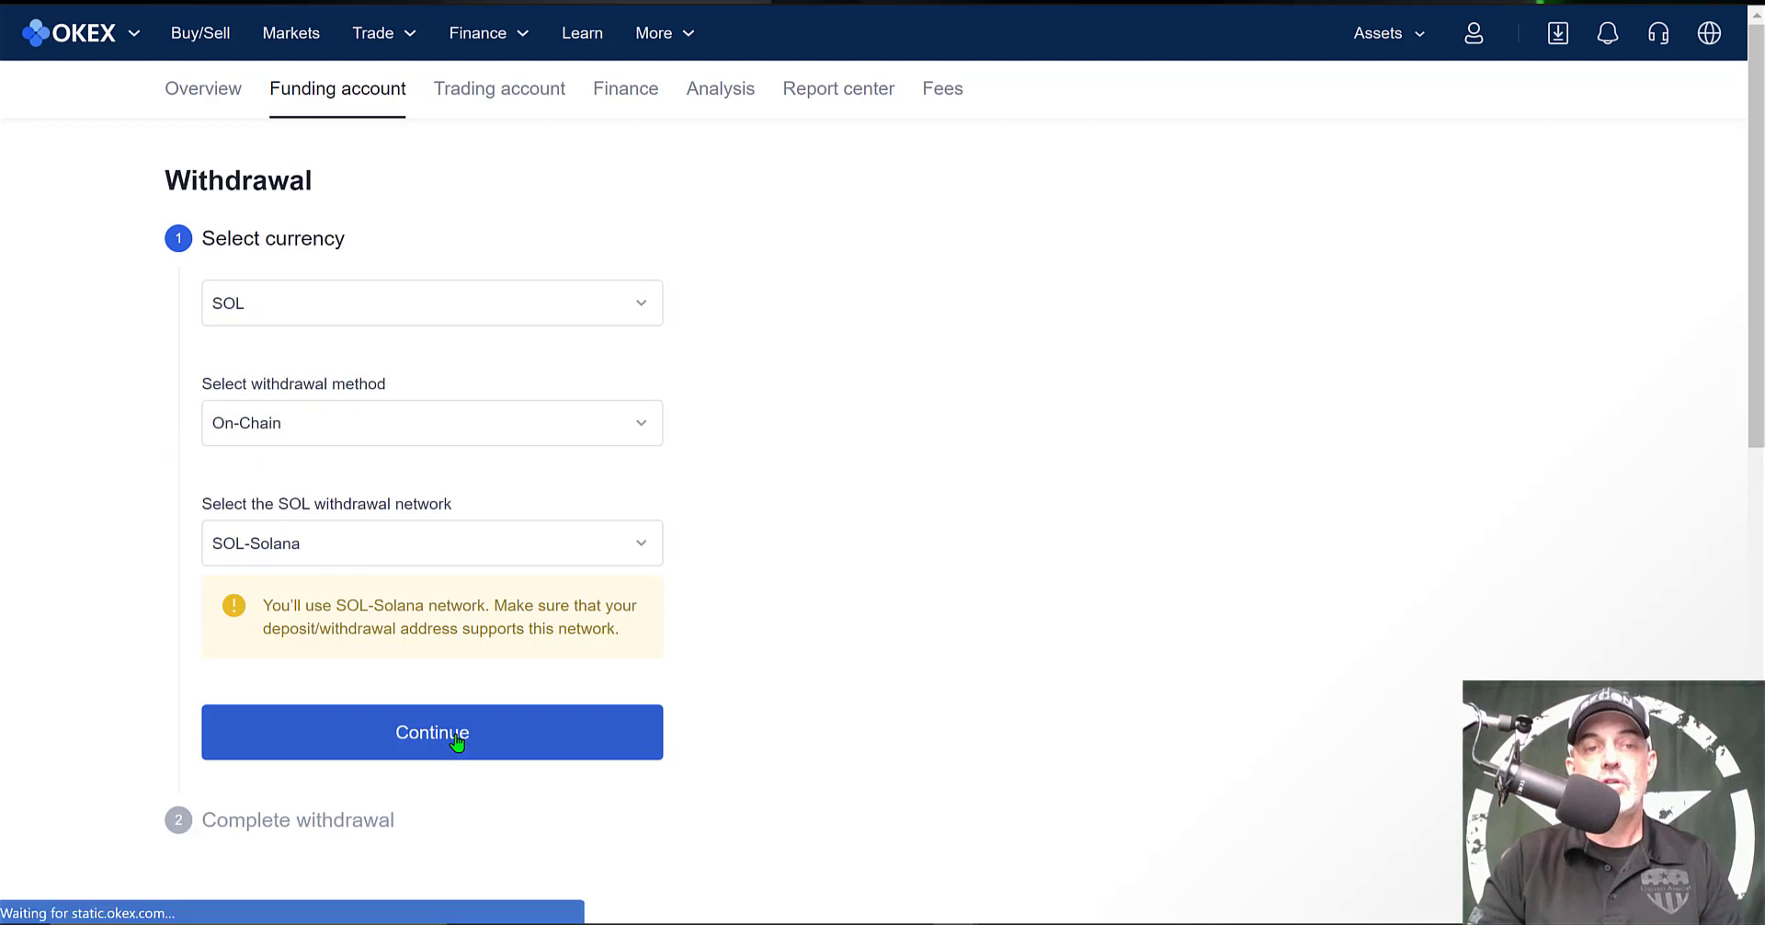
# Step: Paste the copied Exodus wallet address as the SOL withdrawal address and name it EX
pyautogui.click(243, 411)
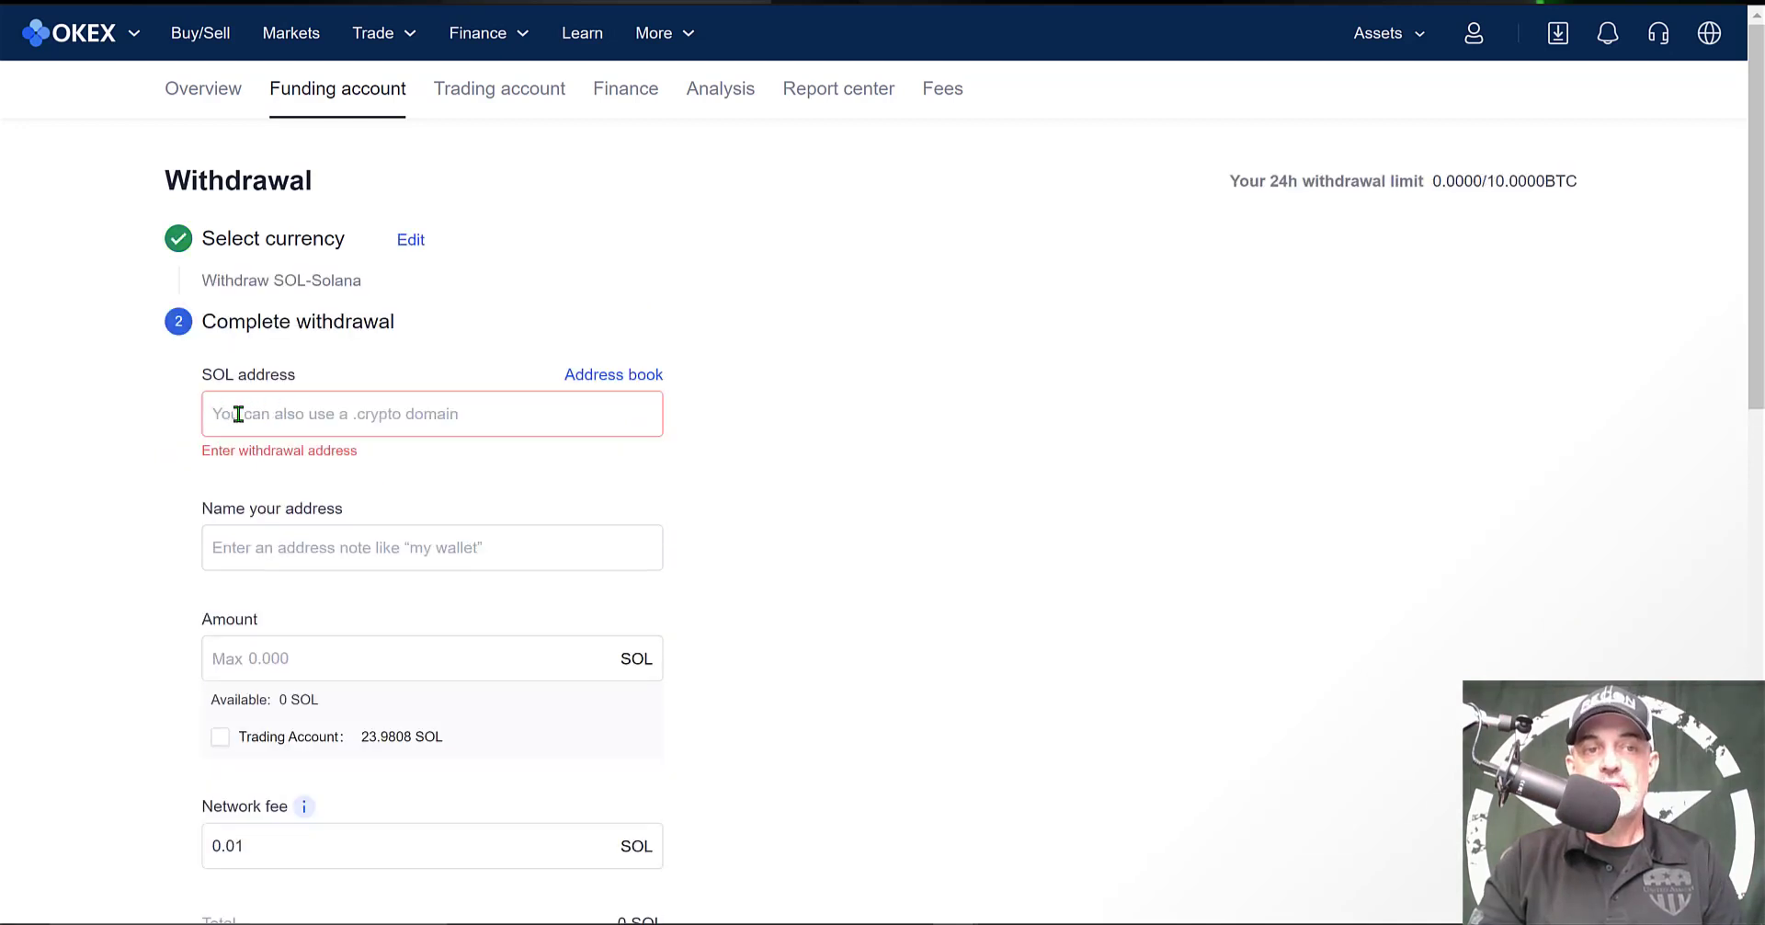
pyautogui.rightClick(238, 414)
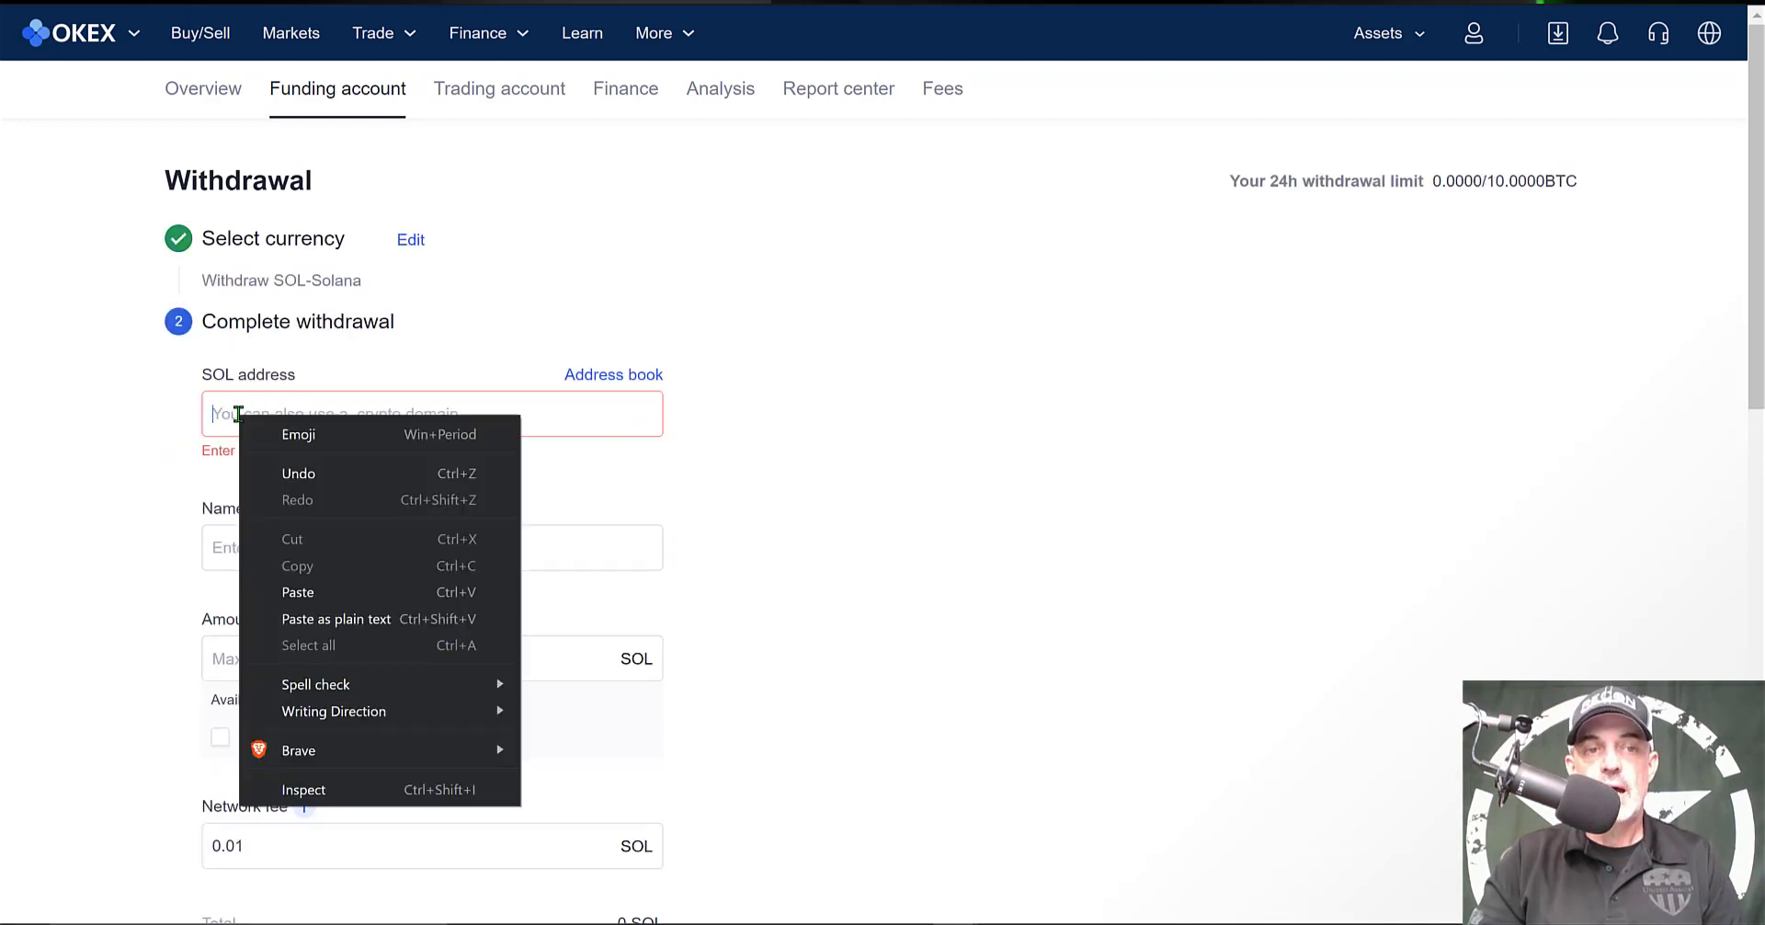
pyautogui.click(309, 595)
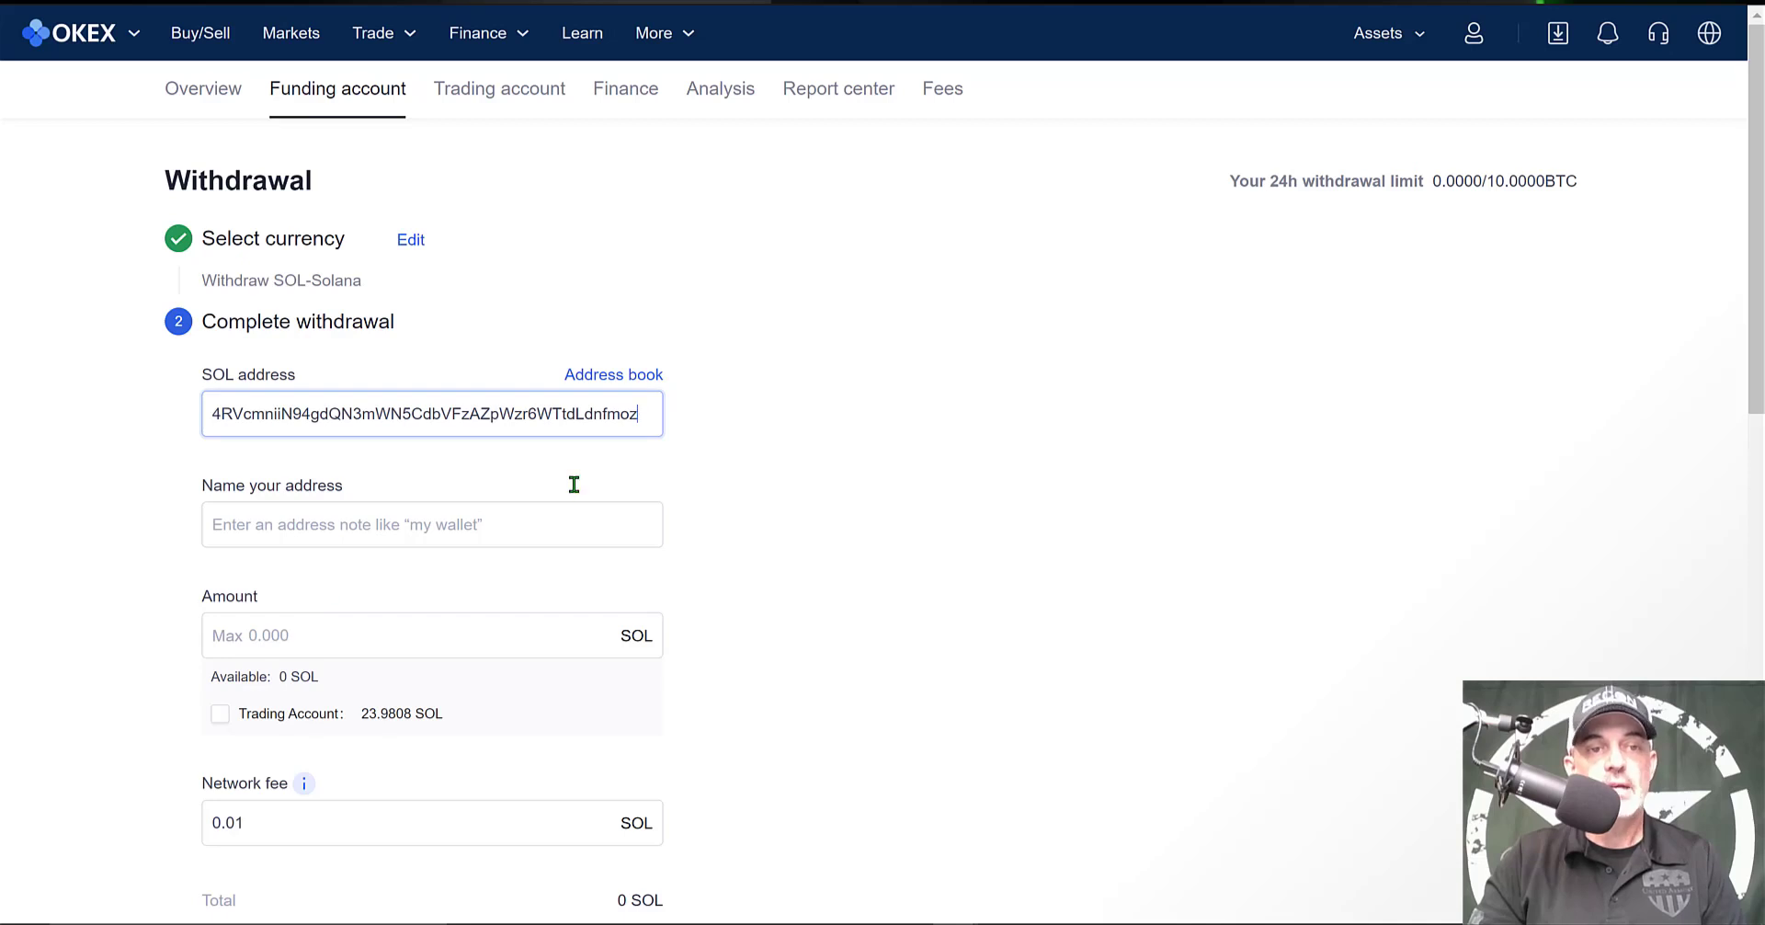
pyautogui.click(354, 515)
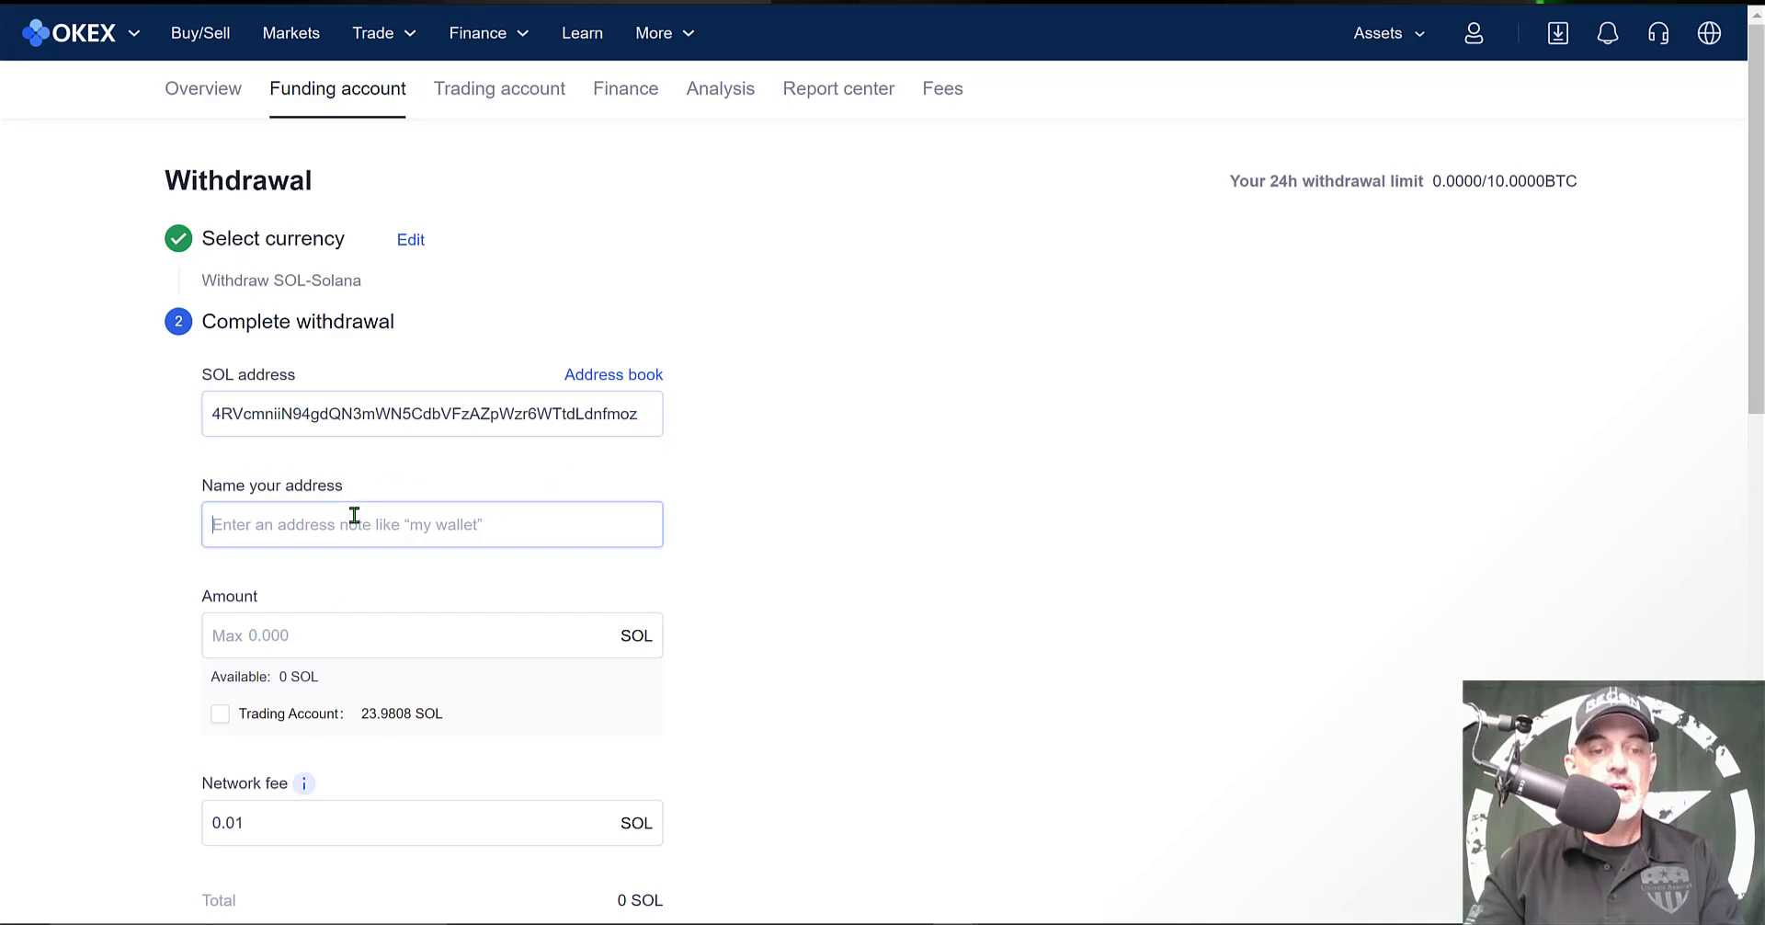
pyautogui.write('EX')
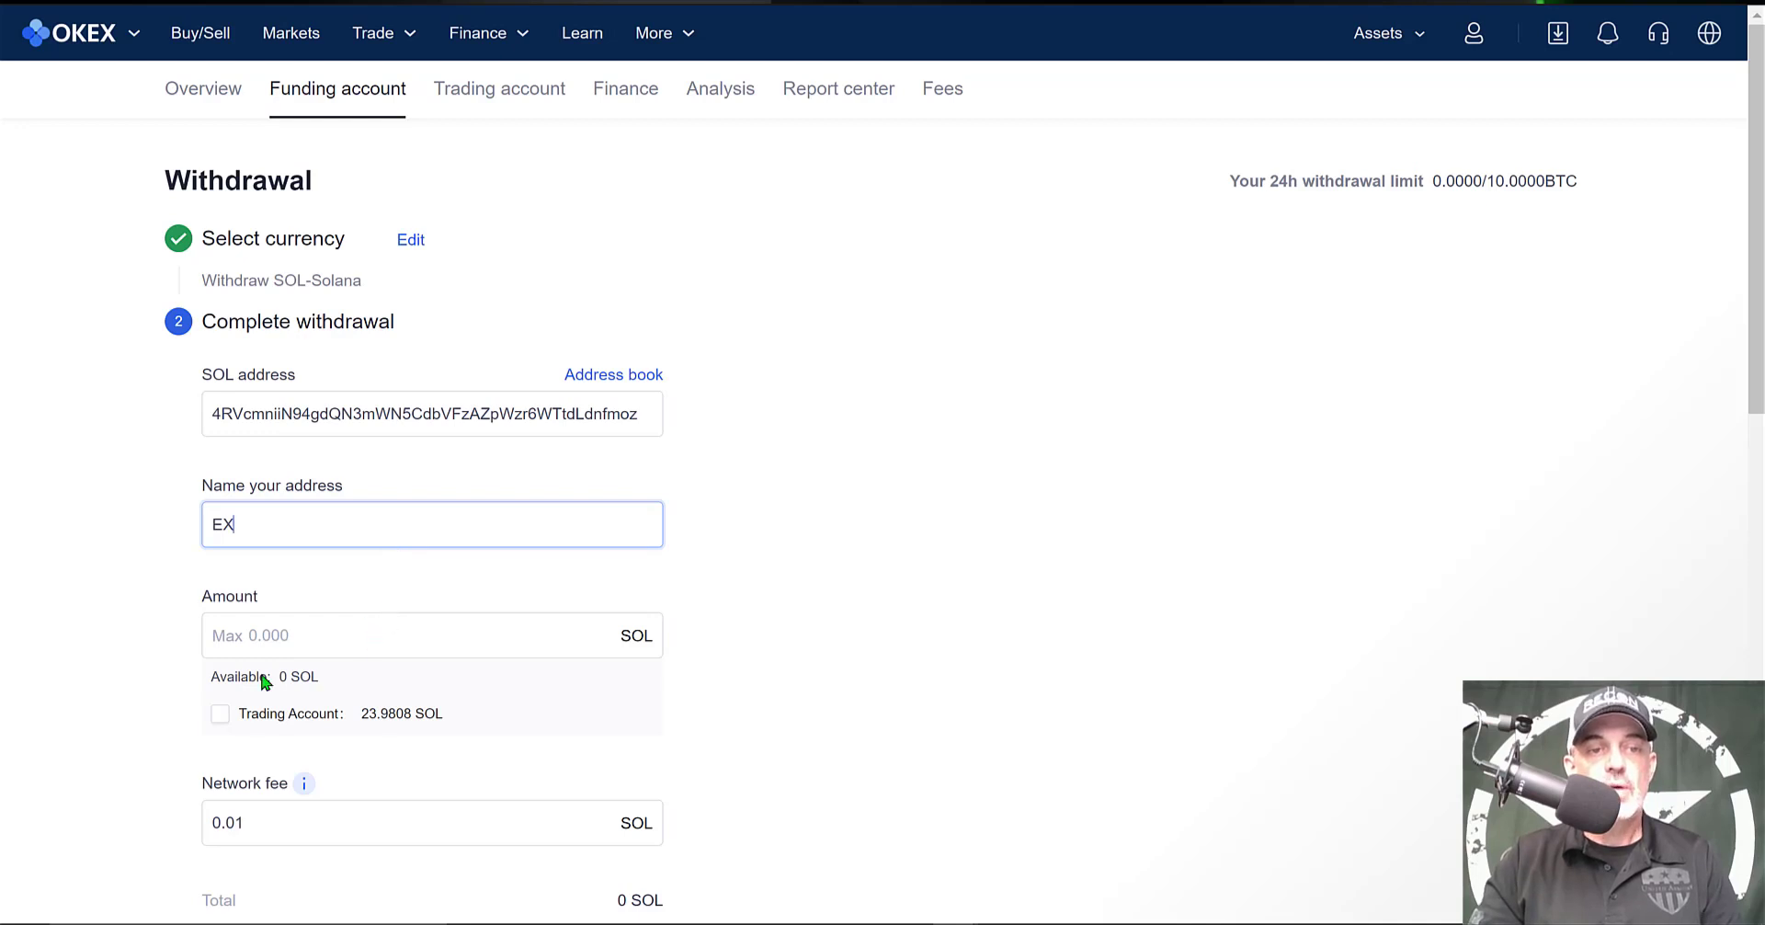
# Step: Include the trading account balance and set the withdrawal amount to the maximum, 23.980 SOL
pyautogui.click(221, 714)
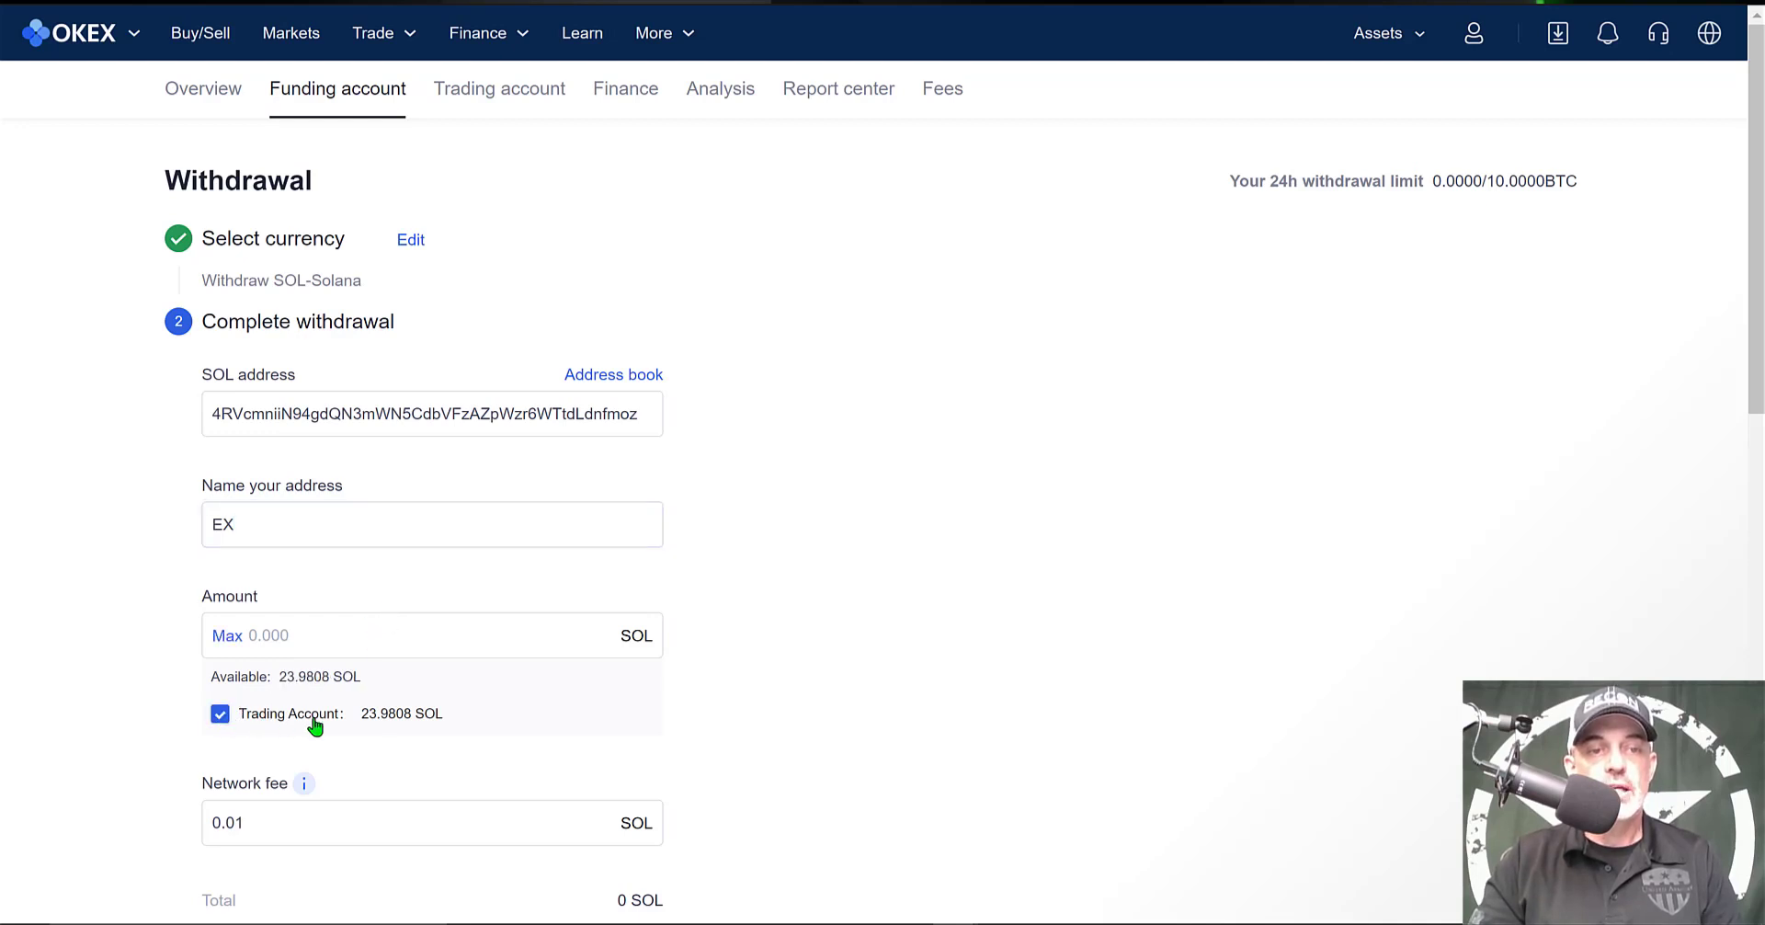
pyautogui.click(228, 636)
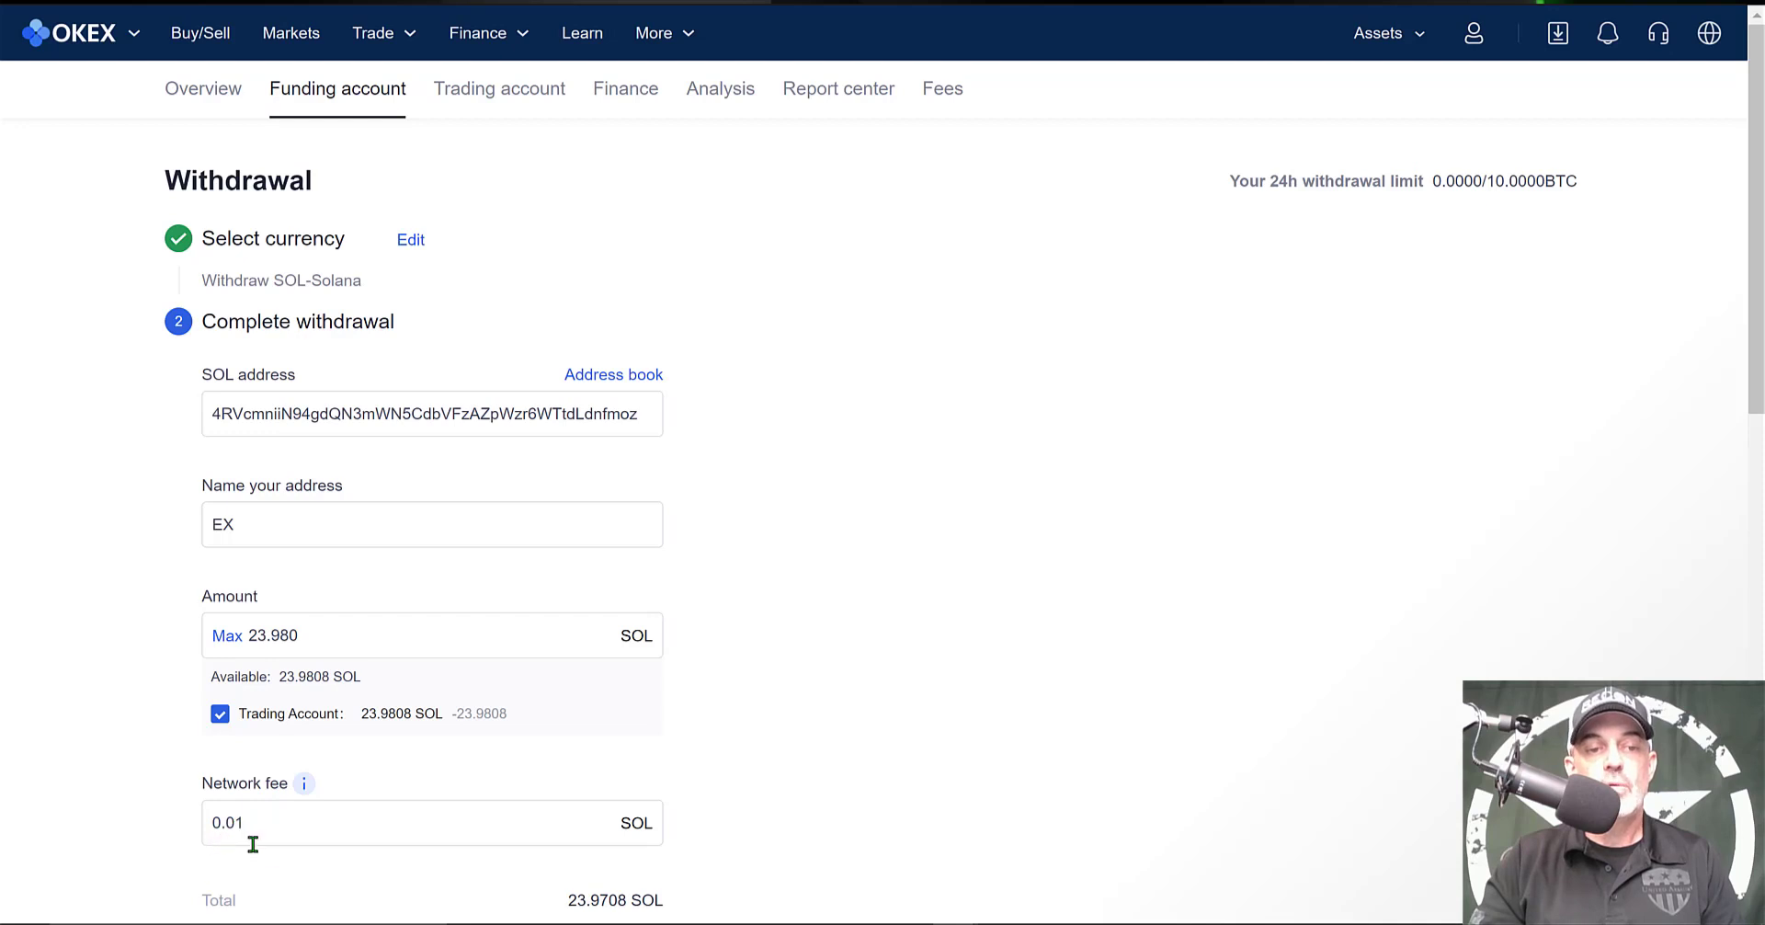
pyautogui.scroll(-2, 871, 743)
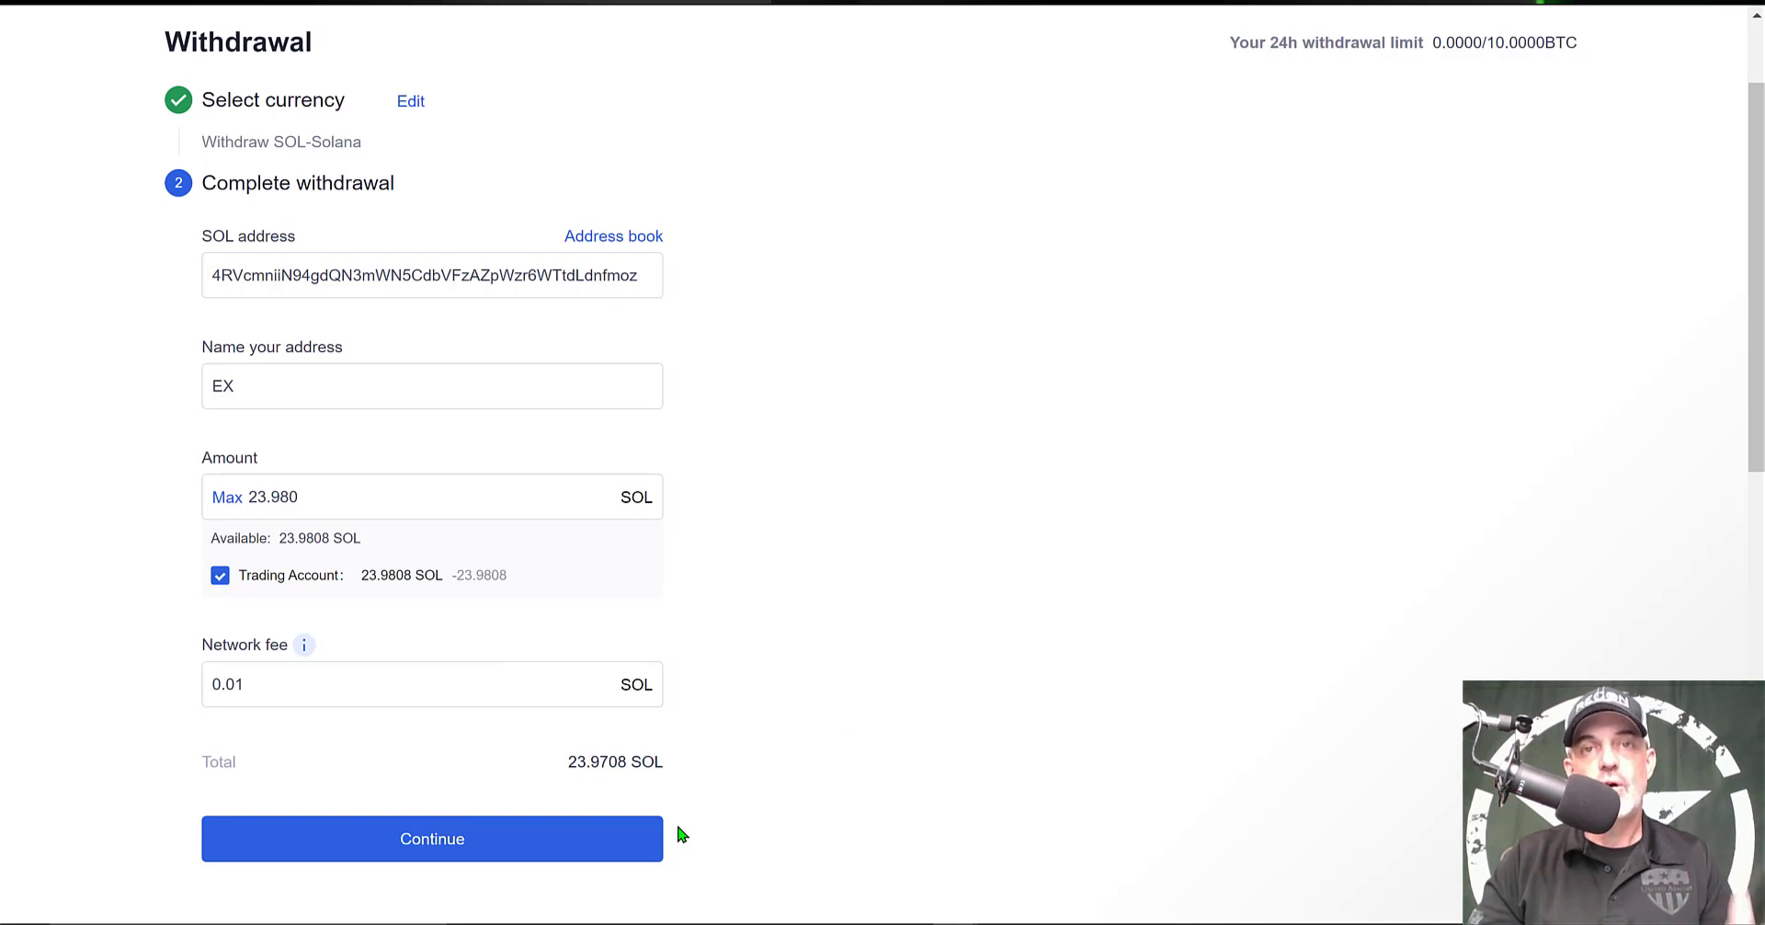
# Step: Submit the SOL withdrawal and confirm it with the funds password, email code and authenticator code
pyautogui.click(437, 850)
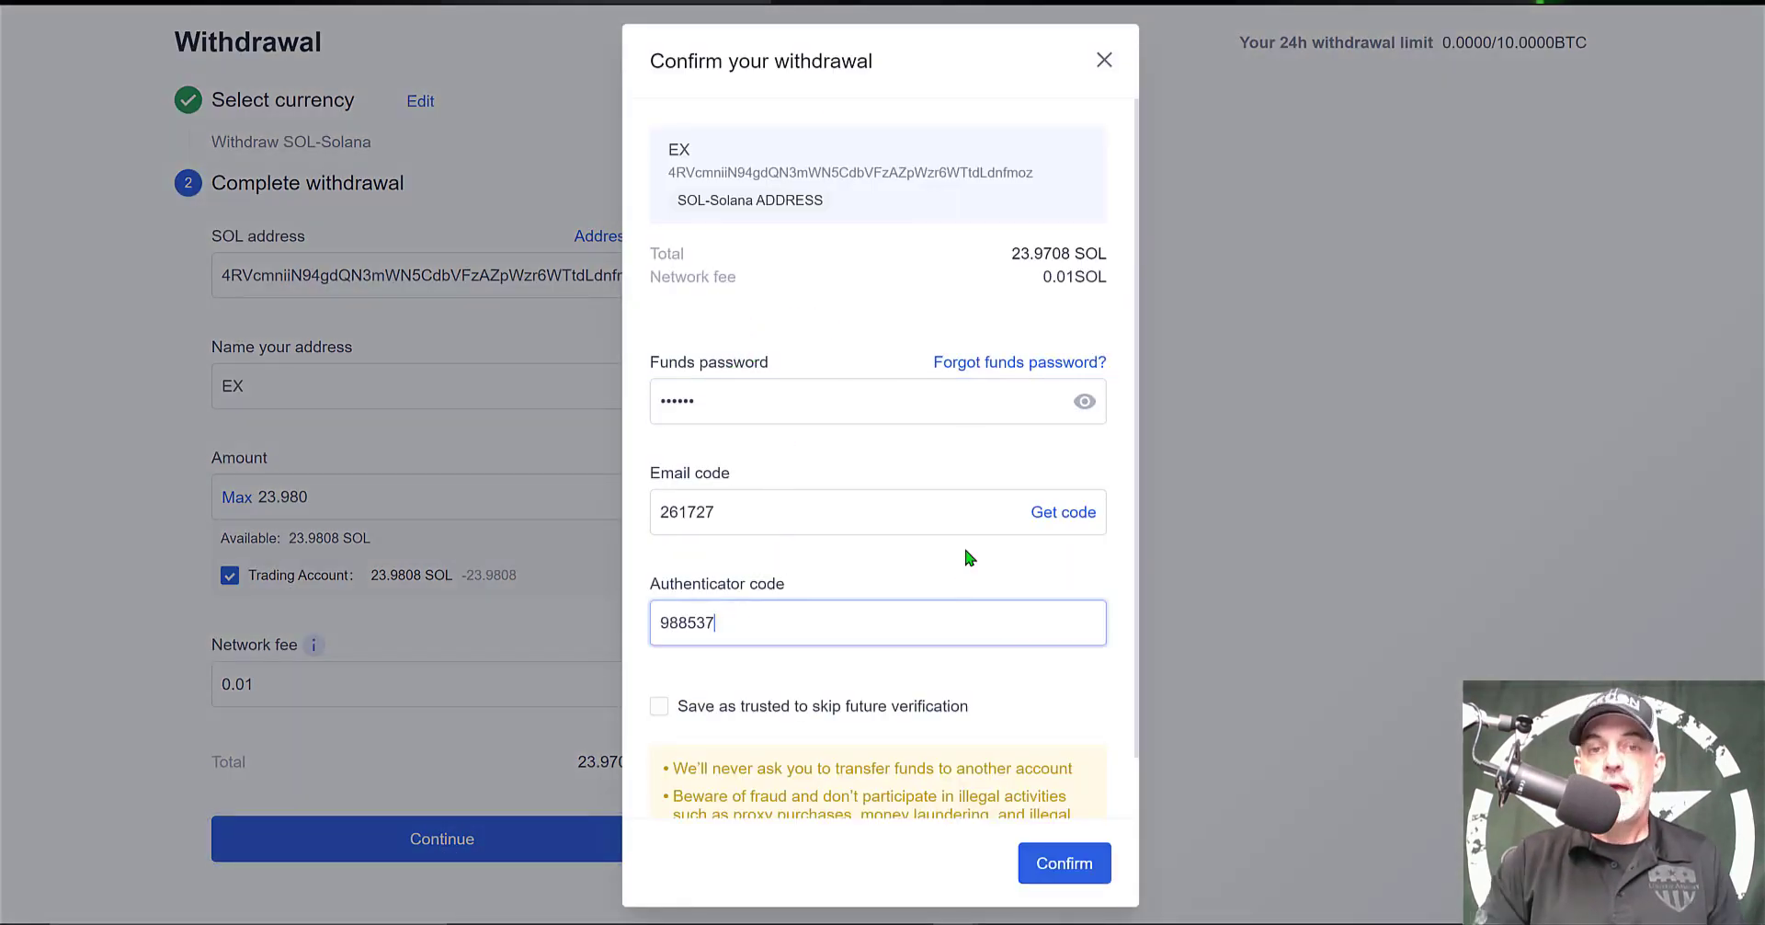
pyautogui.click(1072, 868)
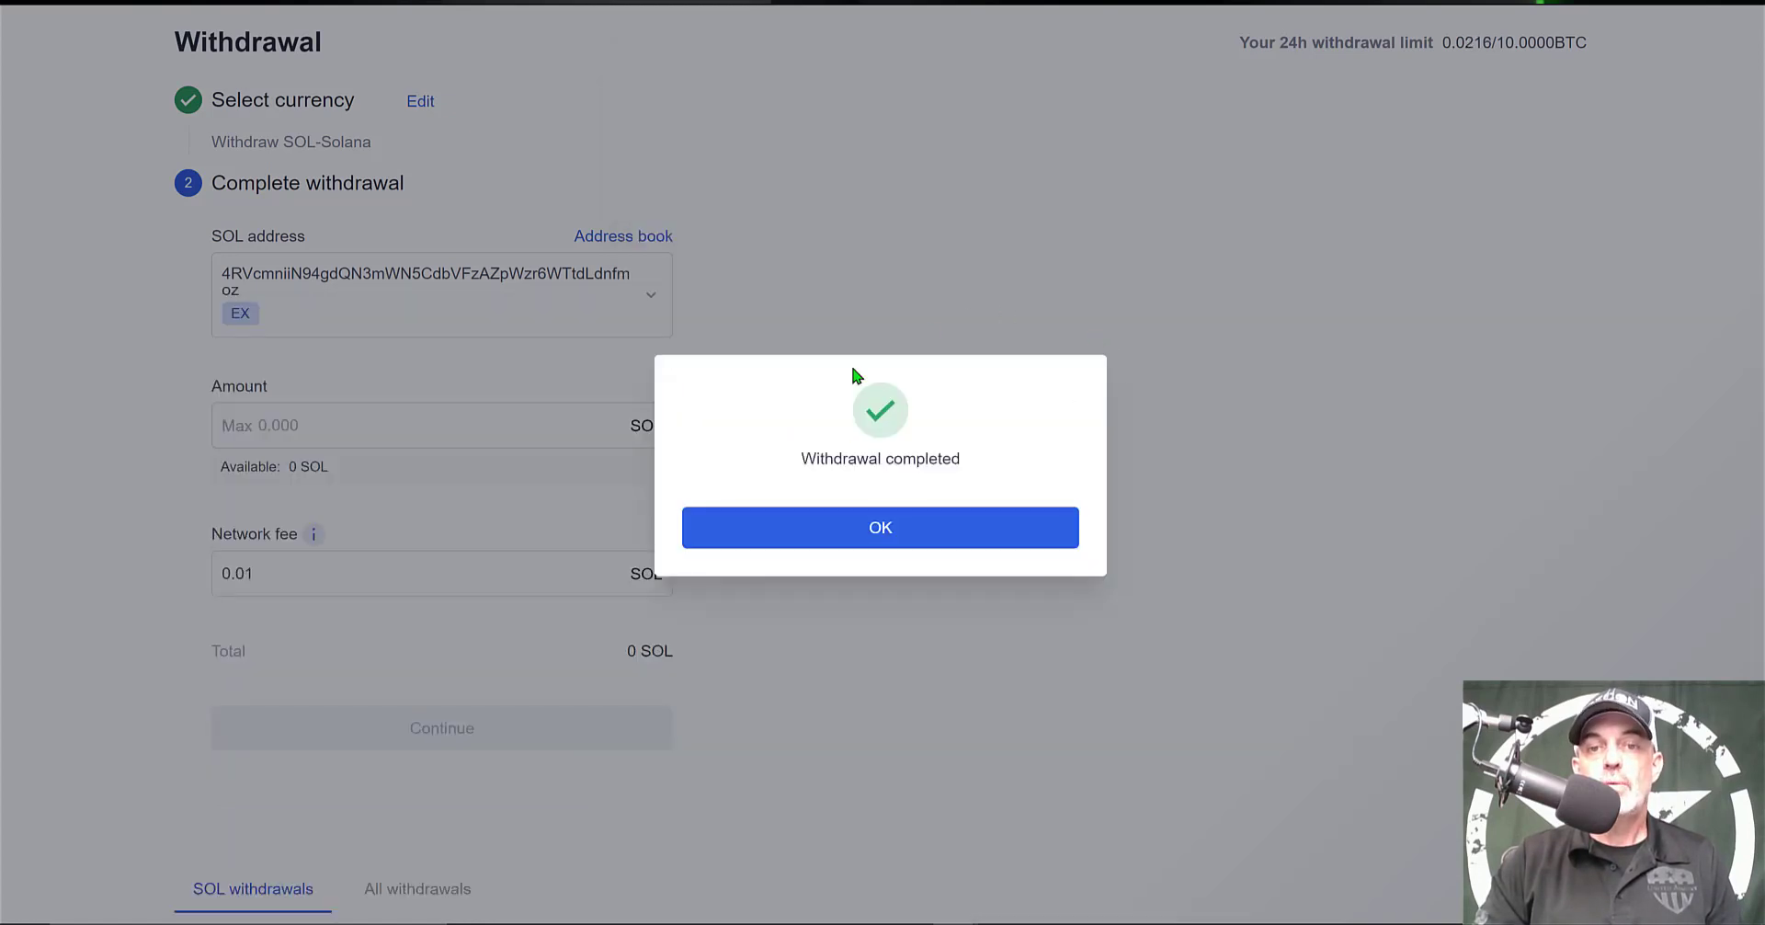
pyautogui.click(889, 529)
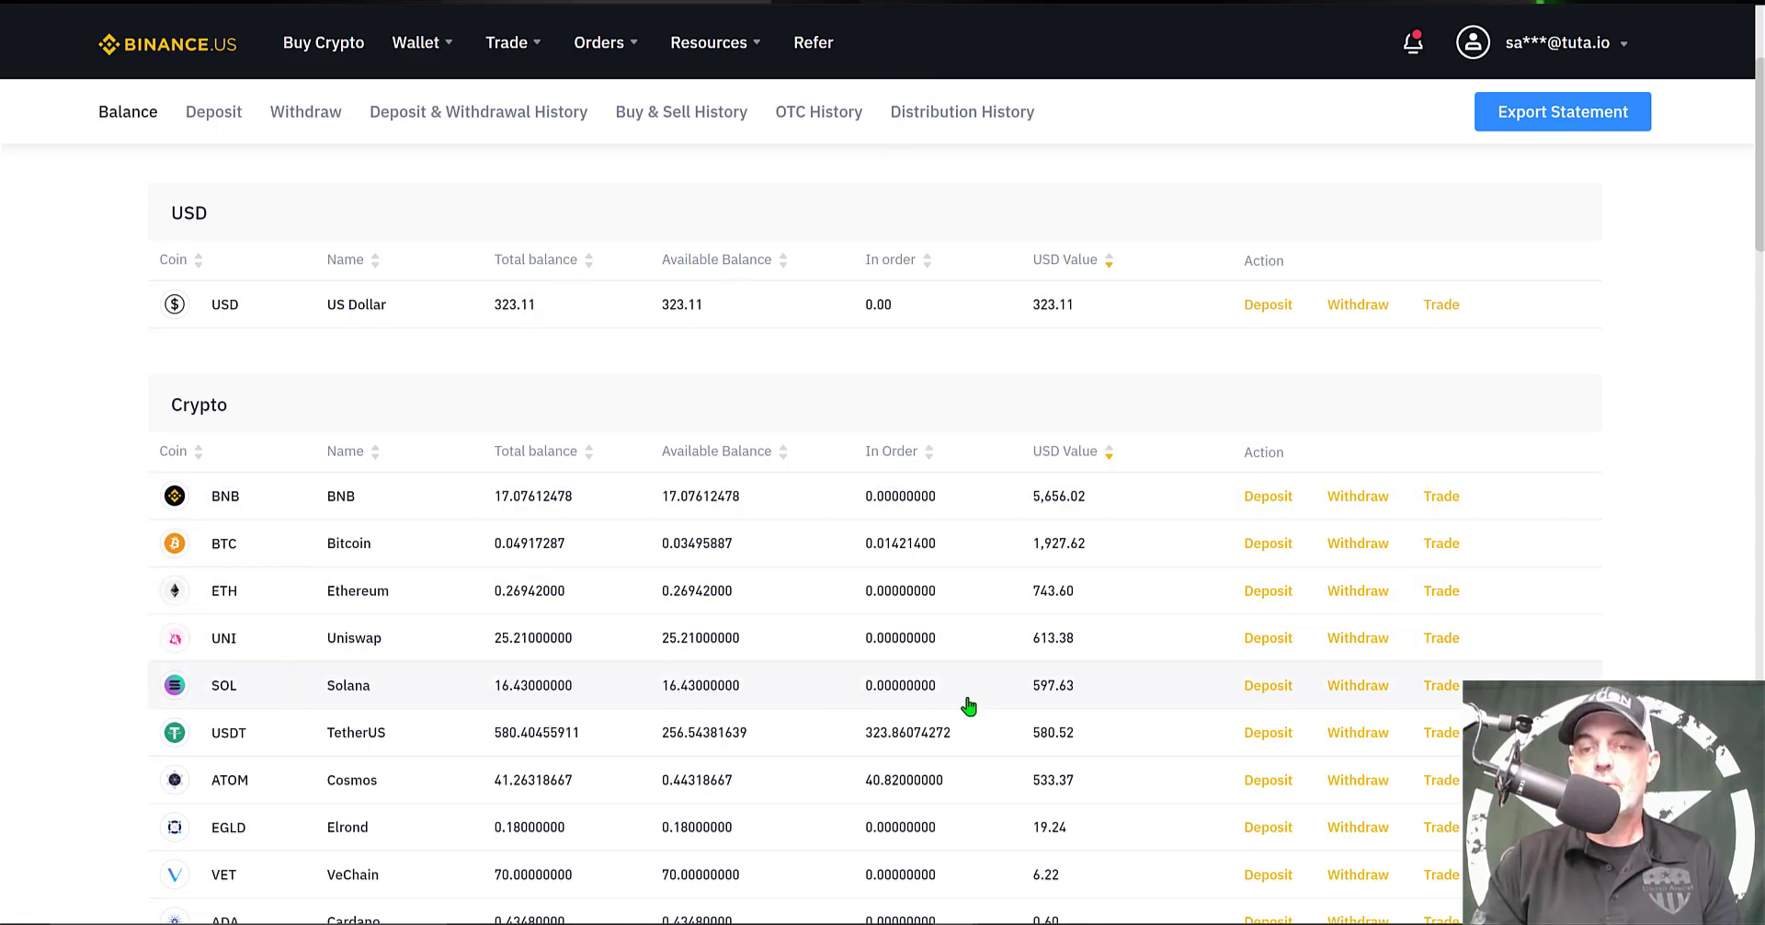
# Step: In Binance.US, withdraw the maximum 16.43 SOL over the SOL network to the copied Exodus wallet address
pyautogui.click(1358, 686)
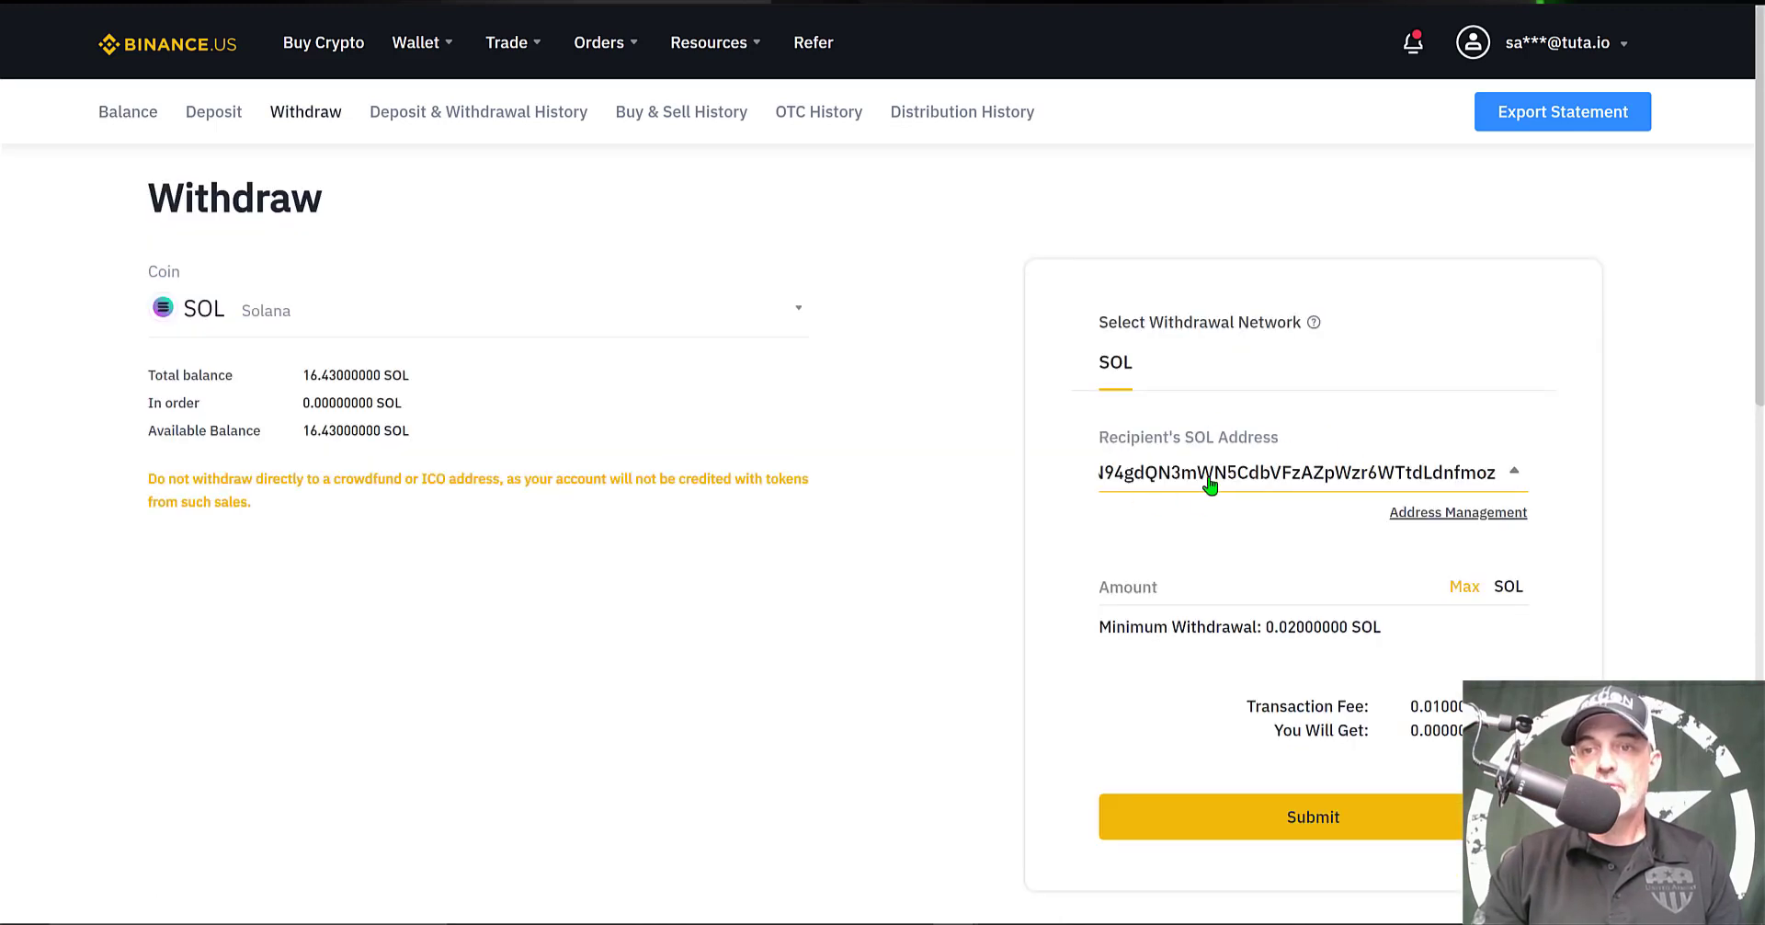
pyautogui.click(1467, 592)
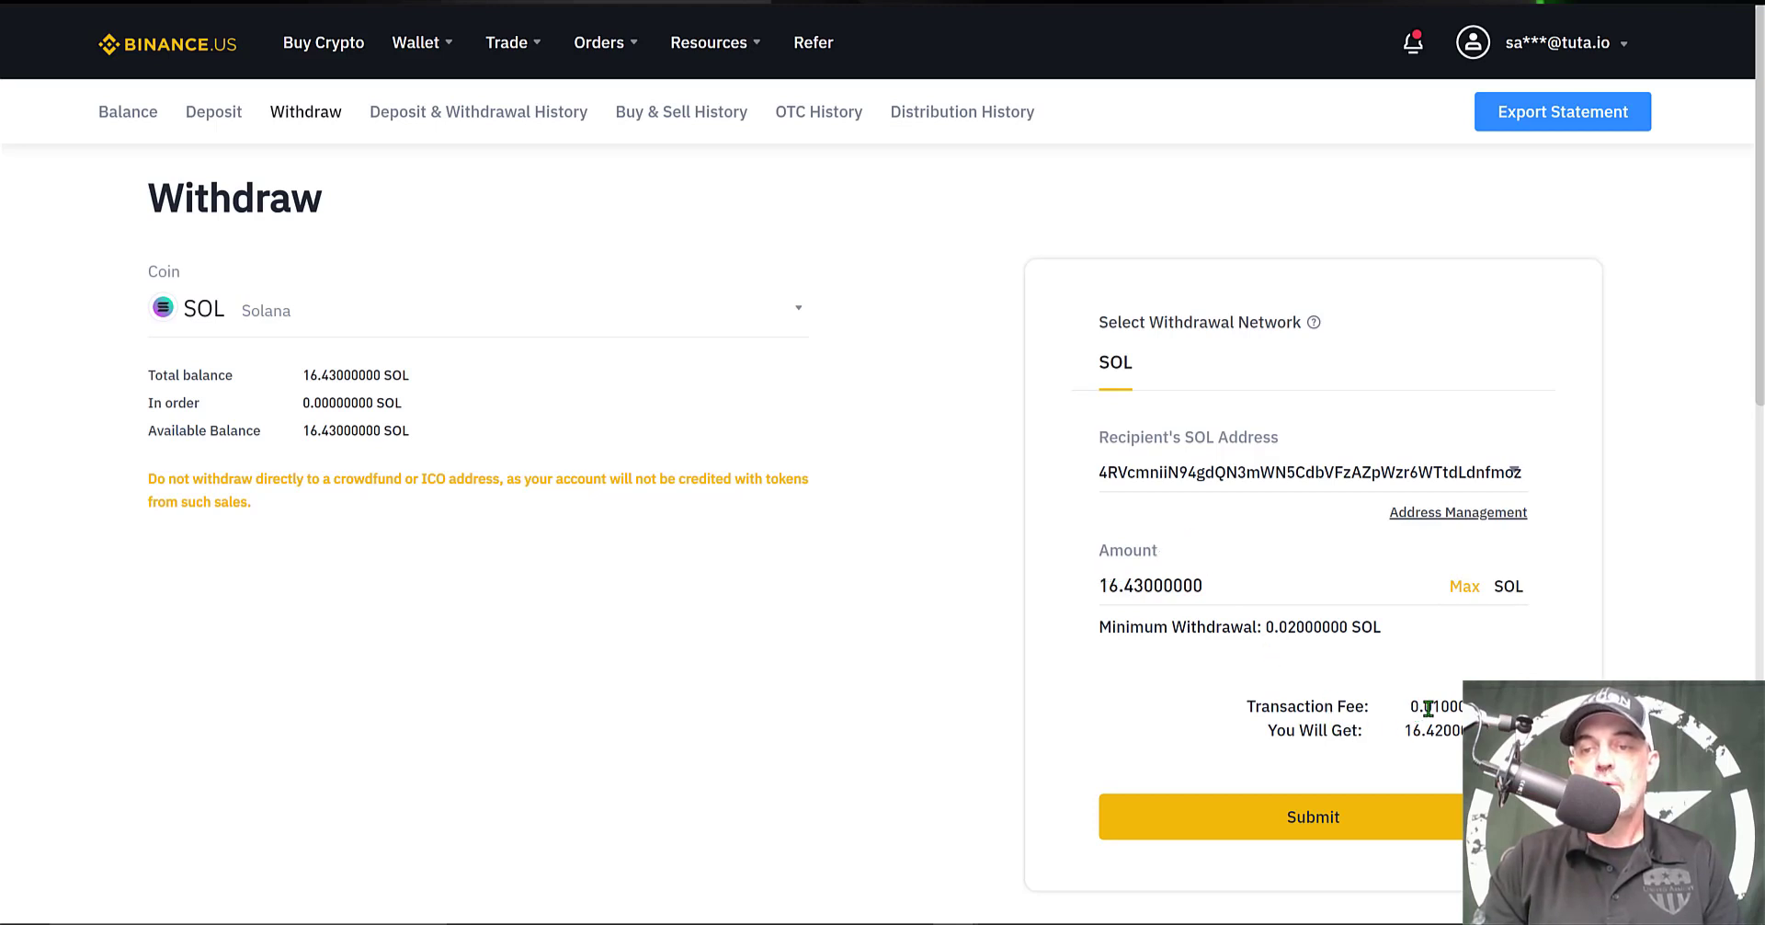
pyautogui.click(1317, 820)
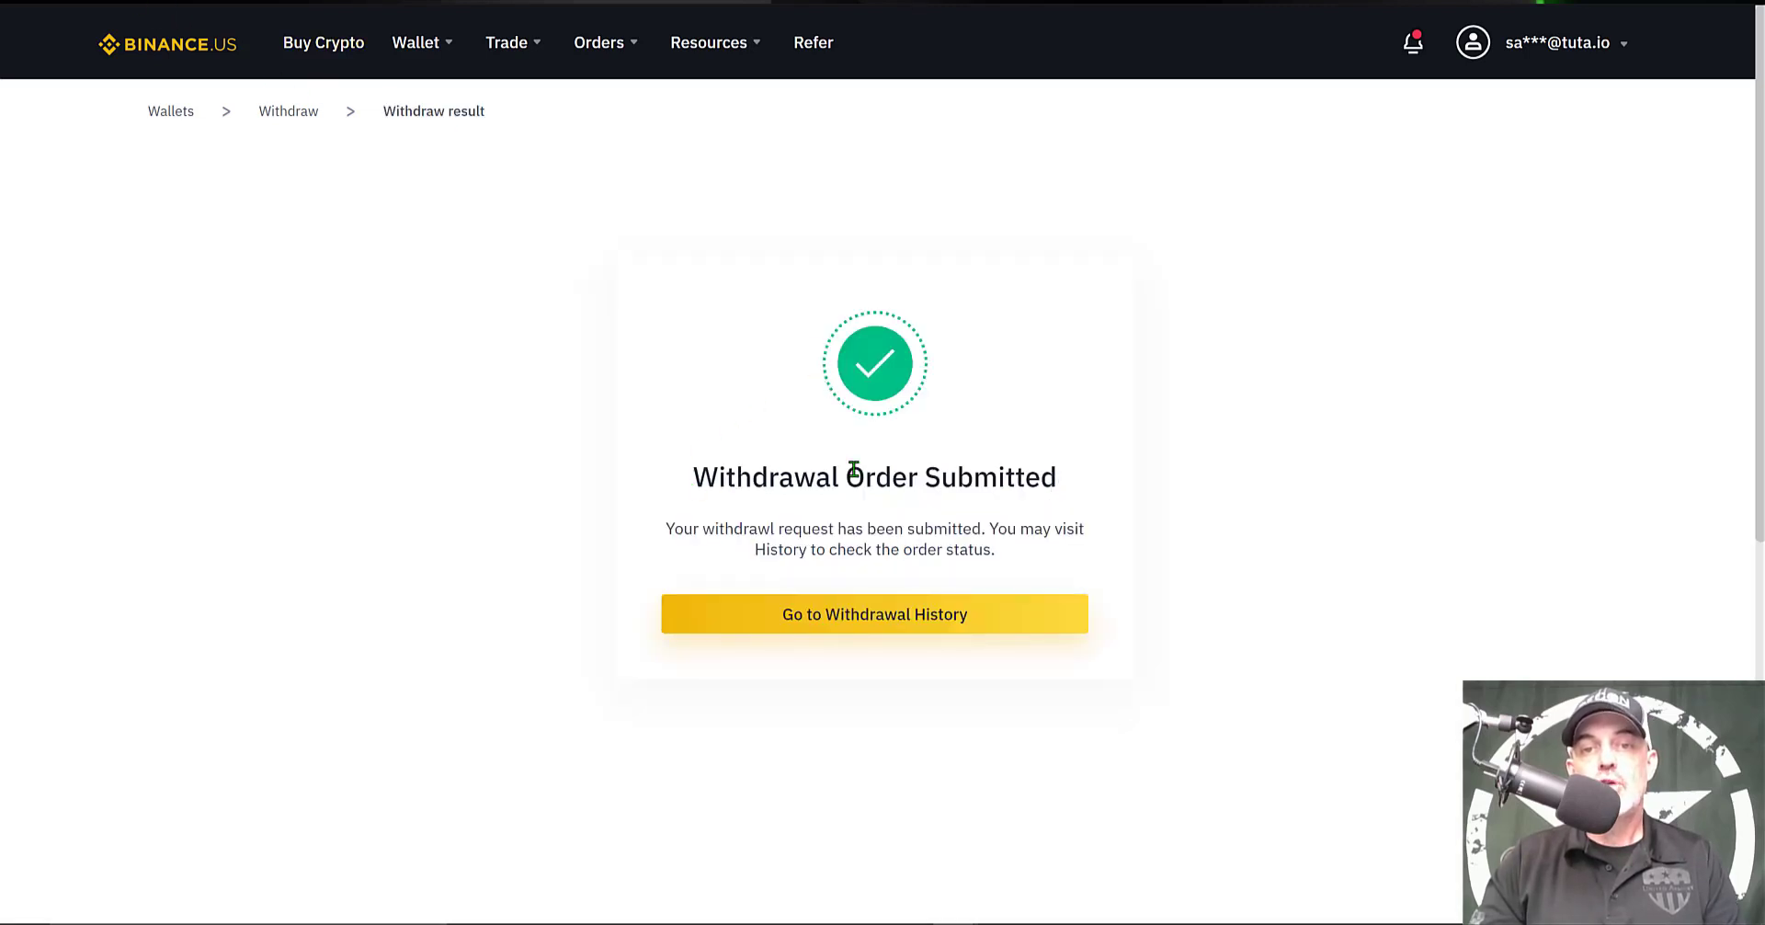
# Step: Open the Binance.US withdrawal history and check the OKEX withdrawal page for the SOL transfer
pyautogui.click(949, 614)
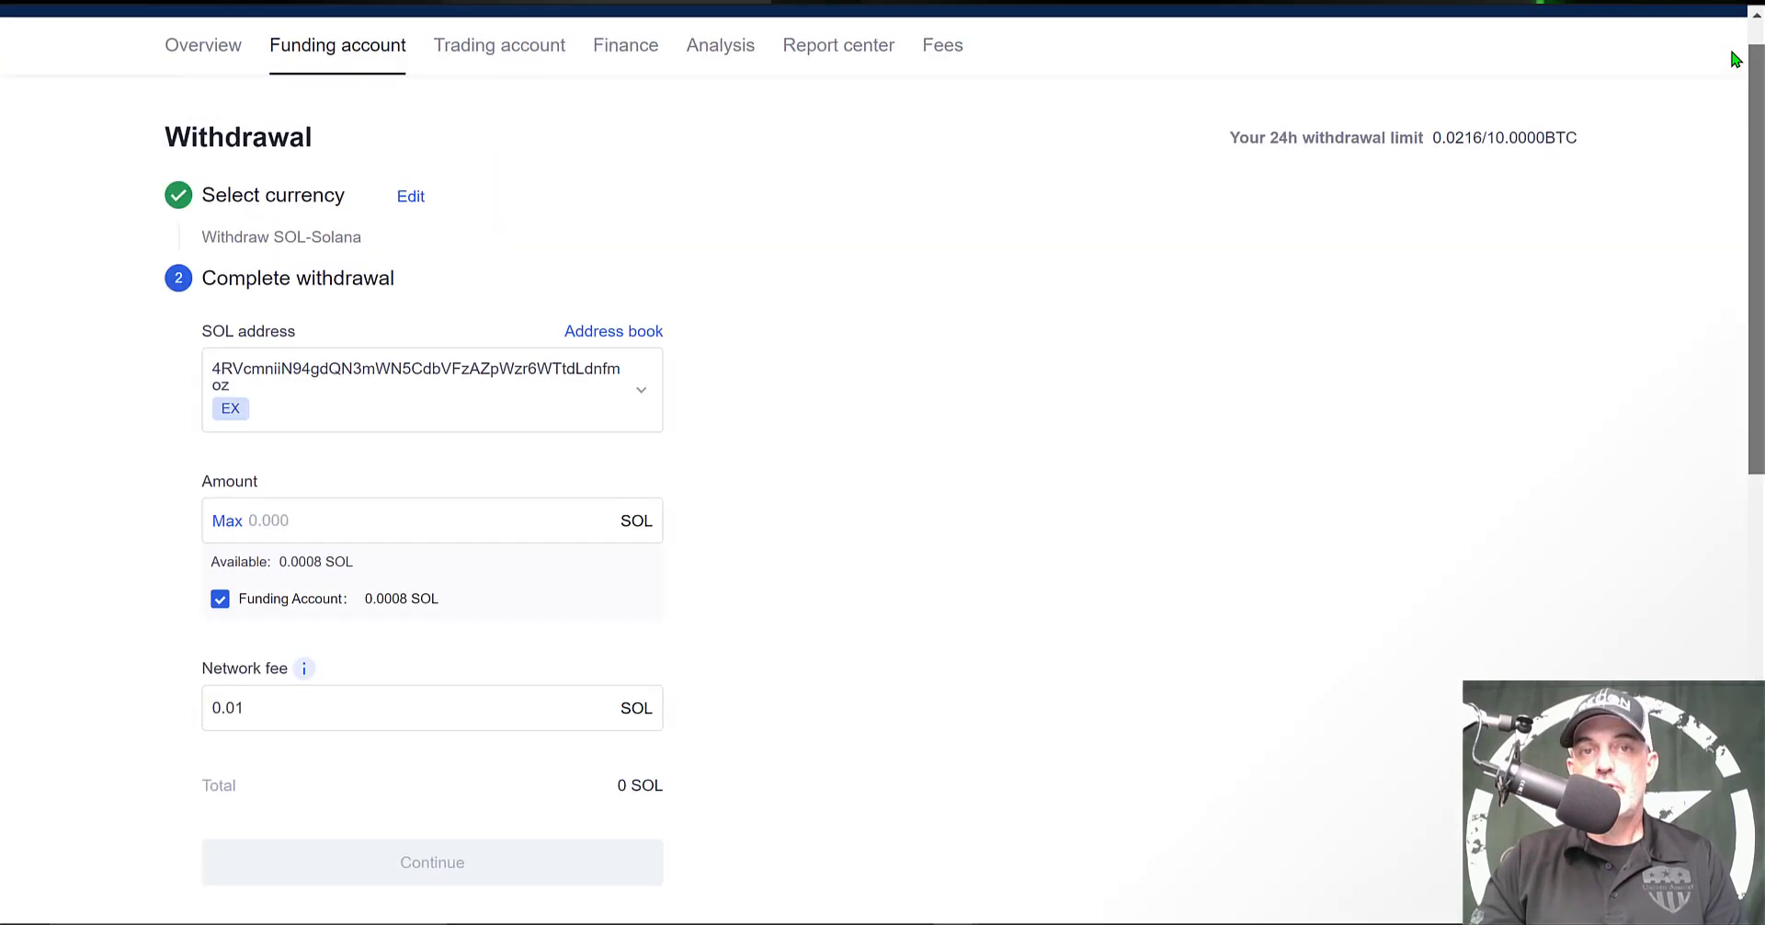
pyautogui.scroll(-5, 1737, 276)
pyautogui.scroll(-1, 1740, 308)
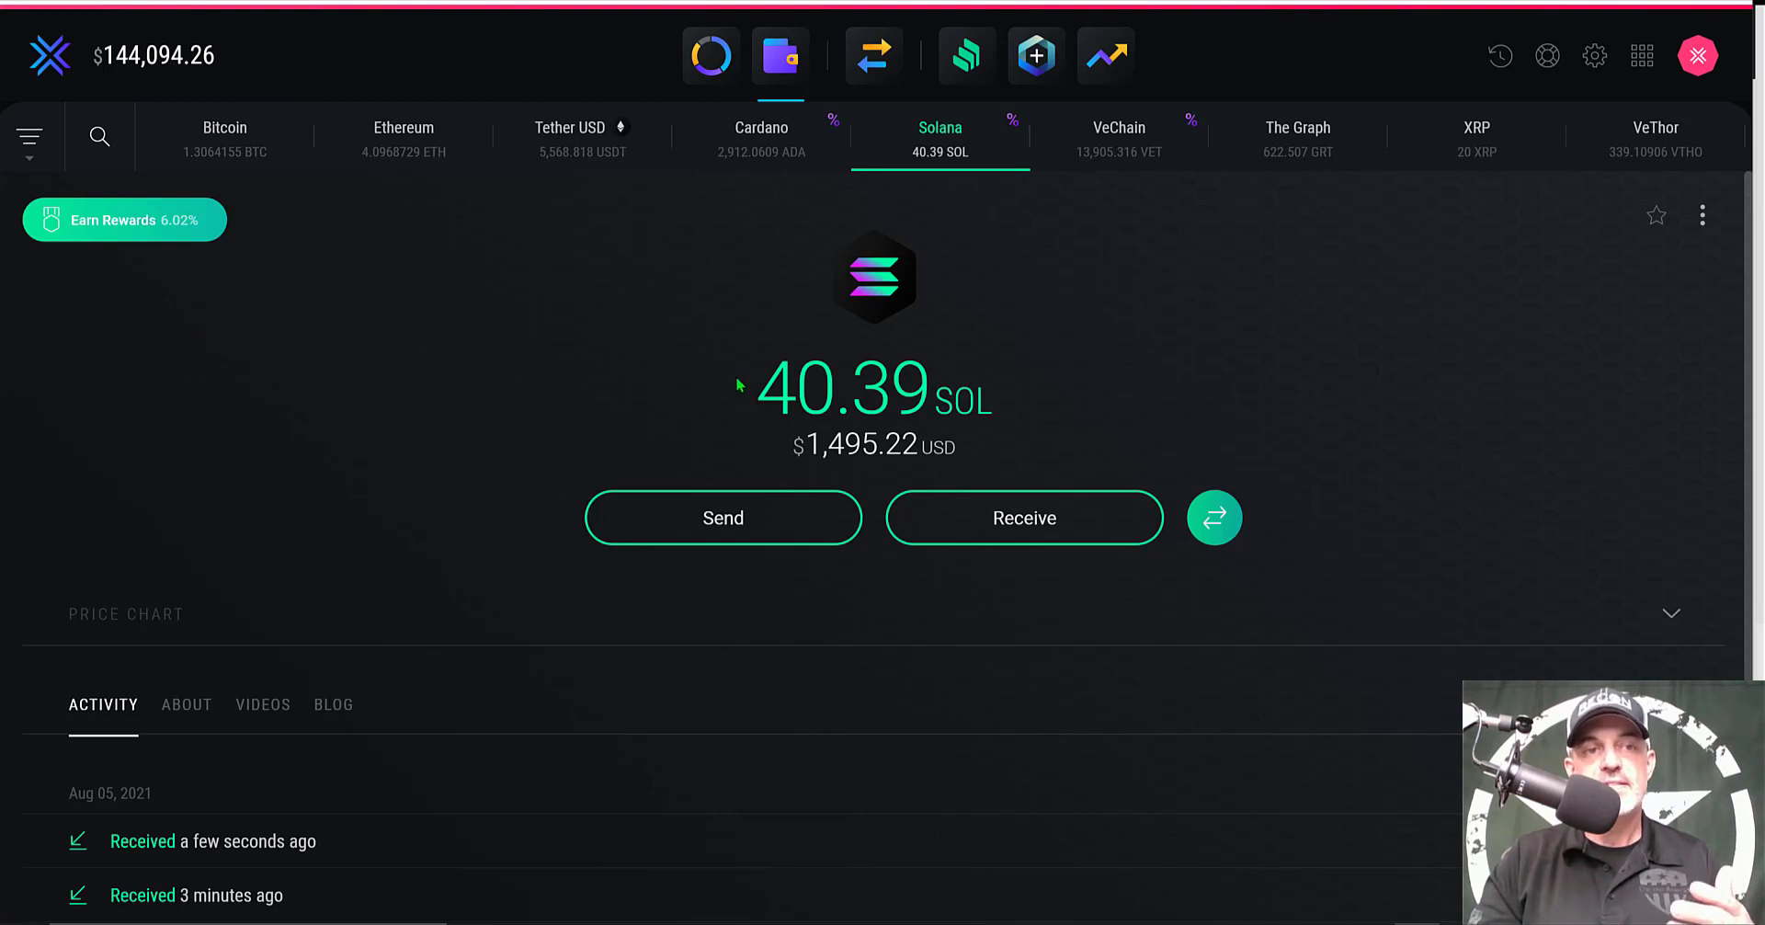
# Step: In Exodus, stake all available Solana, 40.379995 SOL, for staking rewards and confirm the stake
pyautogui.click(157, 228)
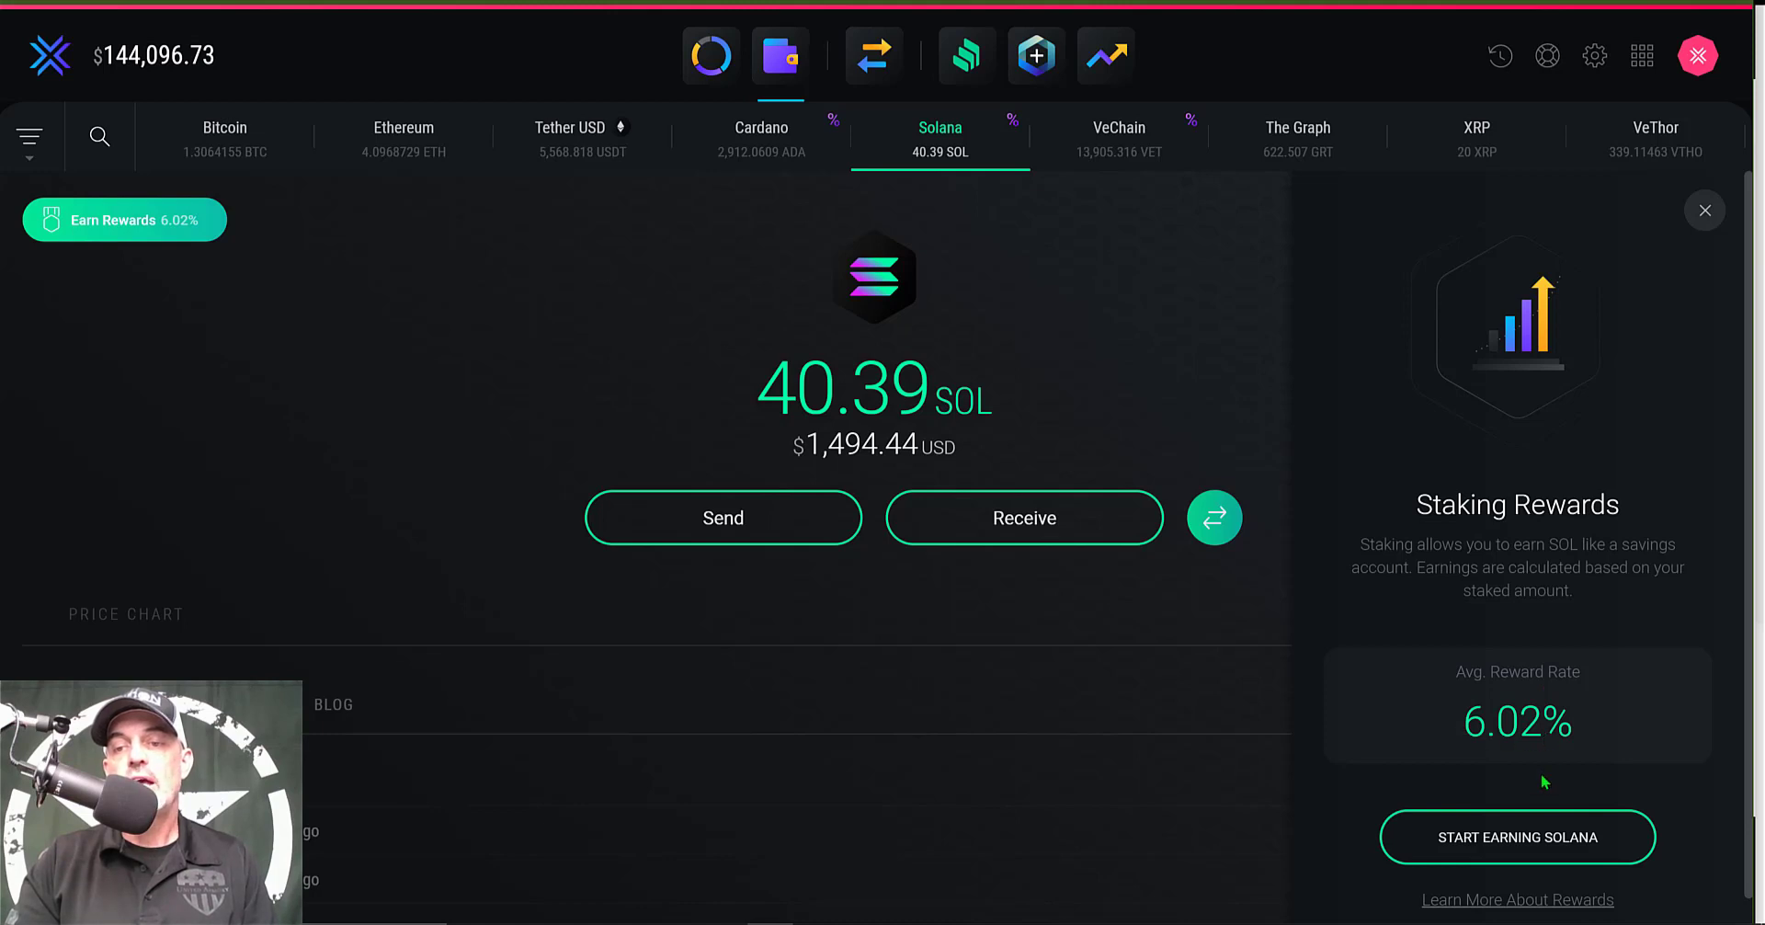
pyautogui.click(1507, 840)
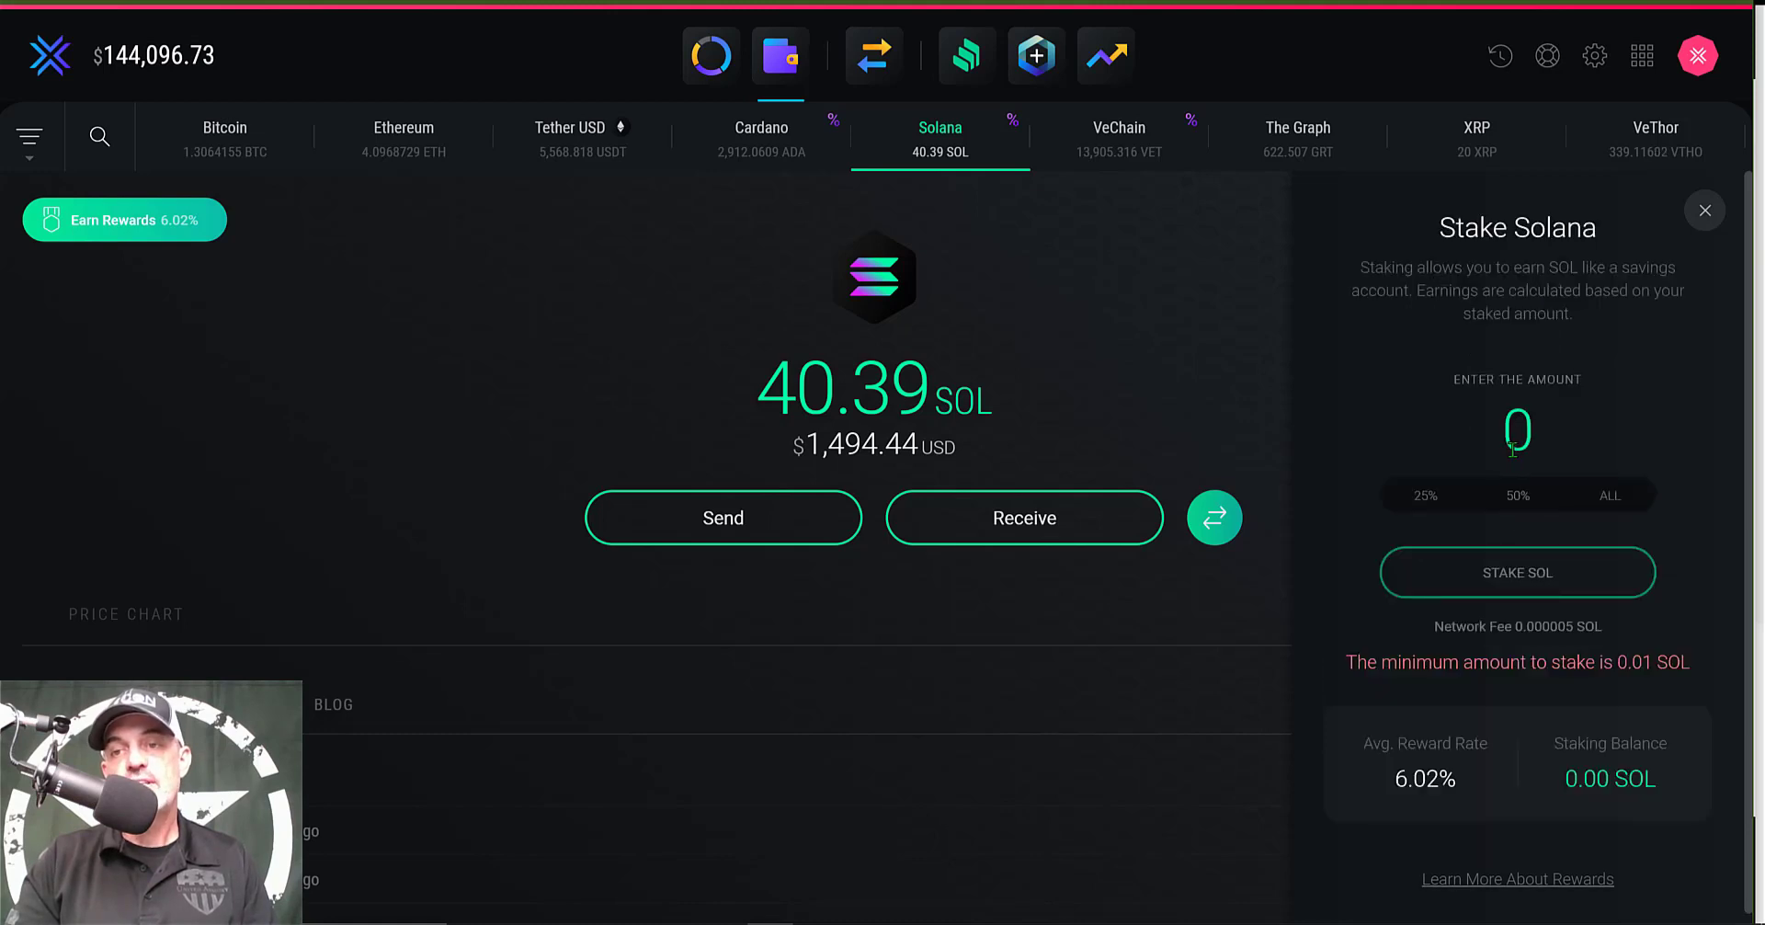
pyautogui.click(1609, 497)
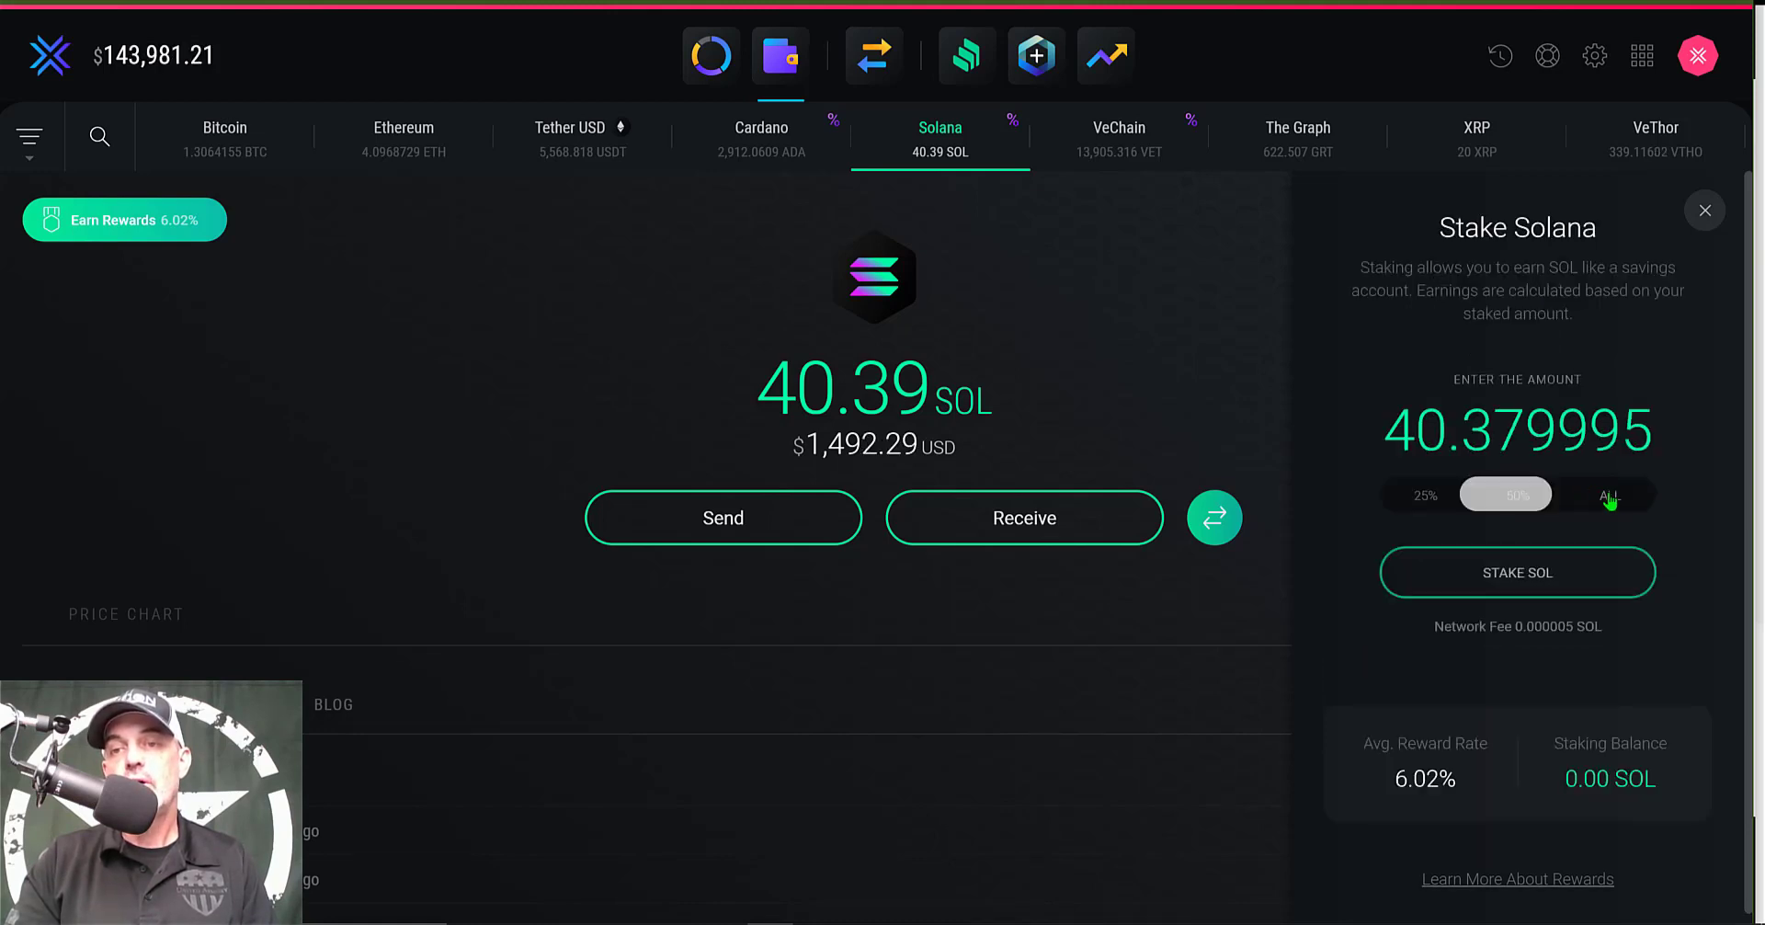
pyautogui.click(1523, 574)
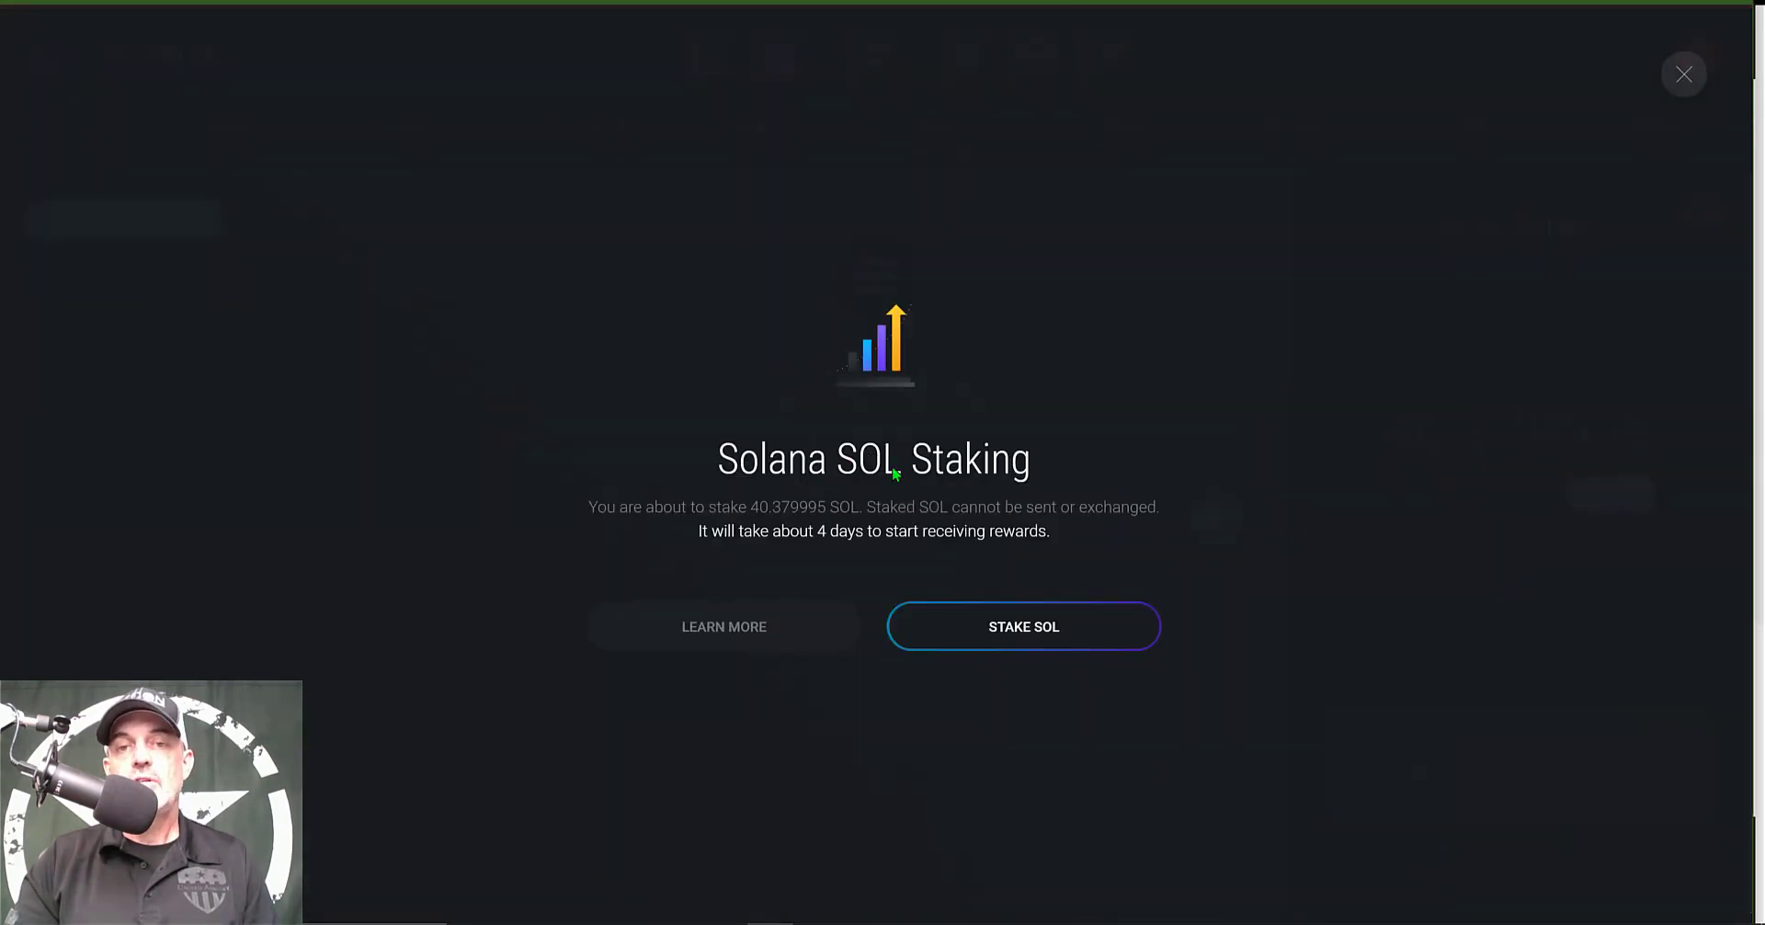
pyautogui.click(1050, 630)
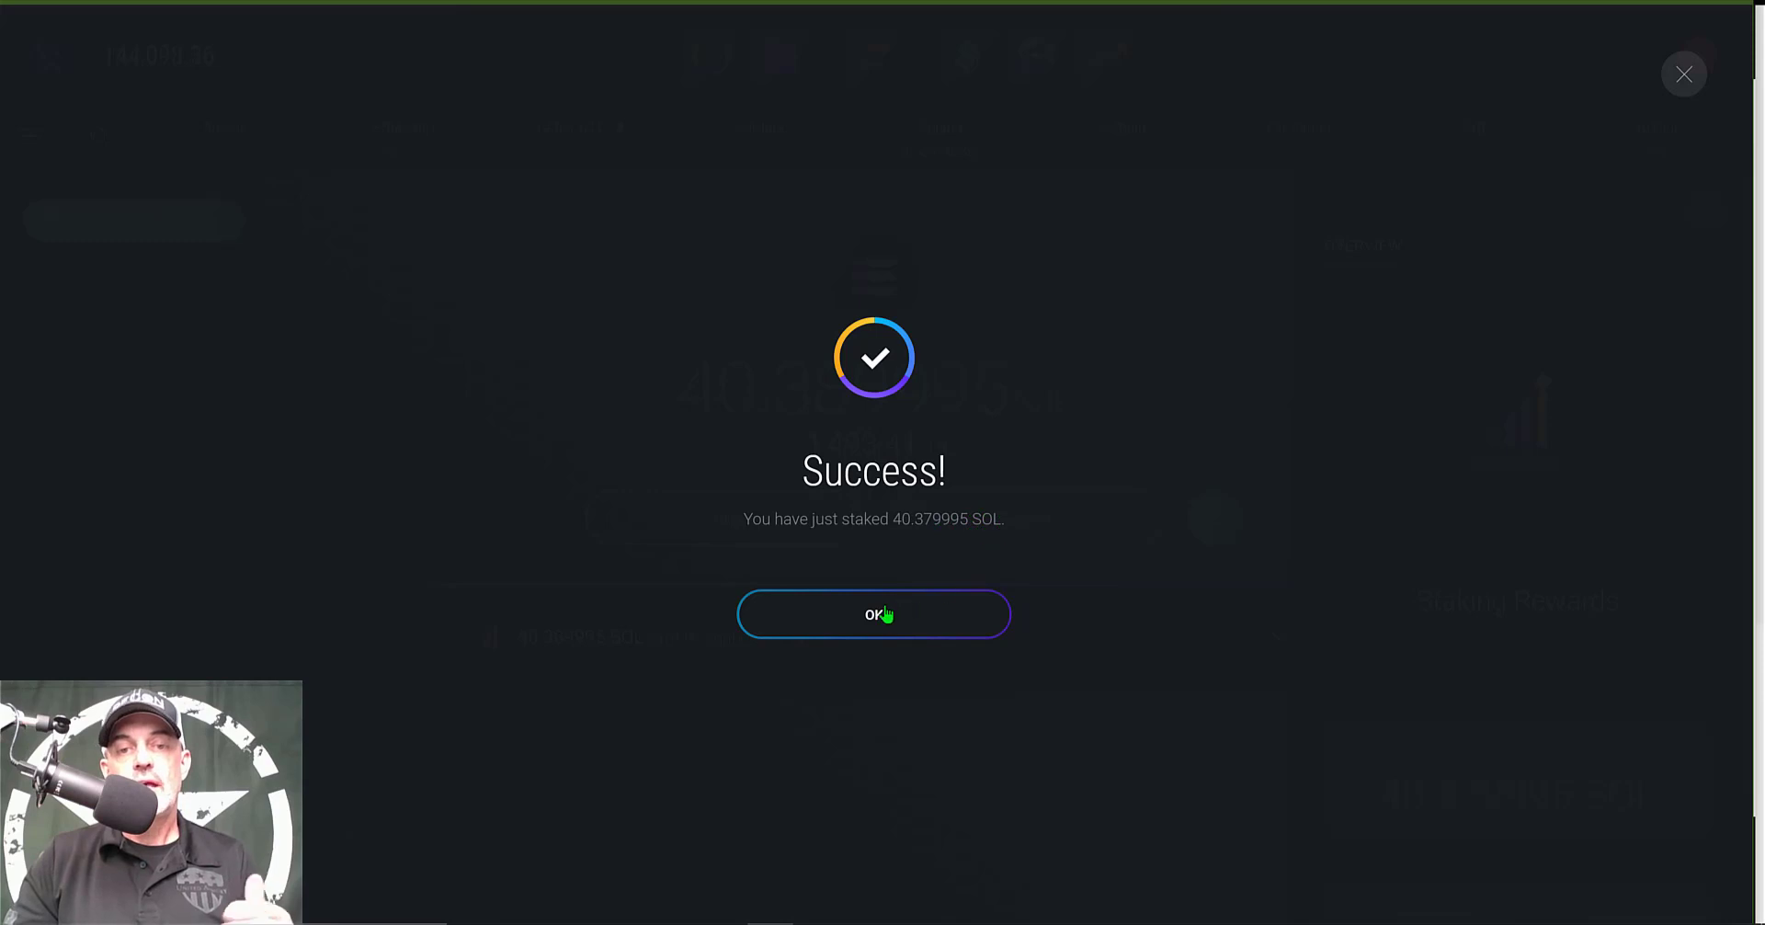
pyautogui.click(884, 614)
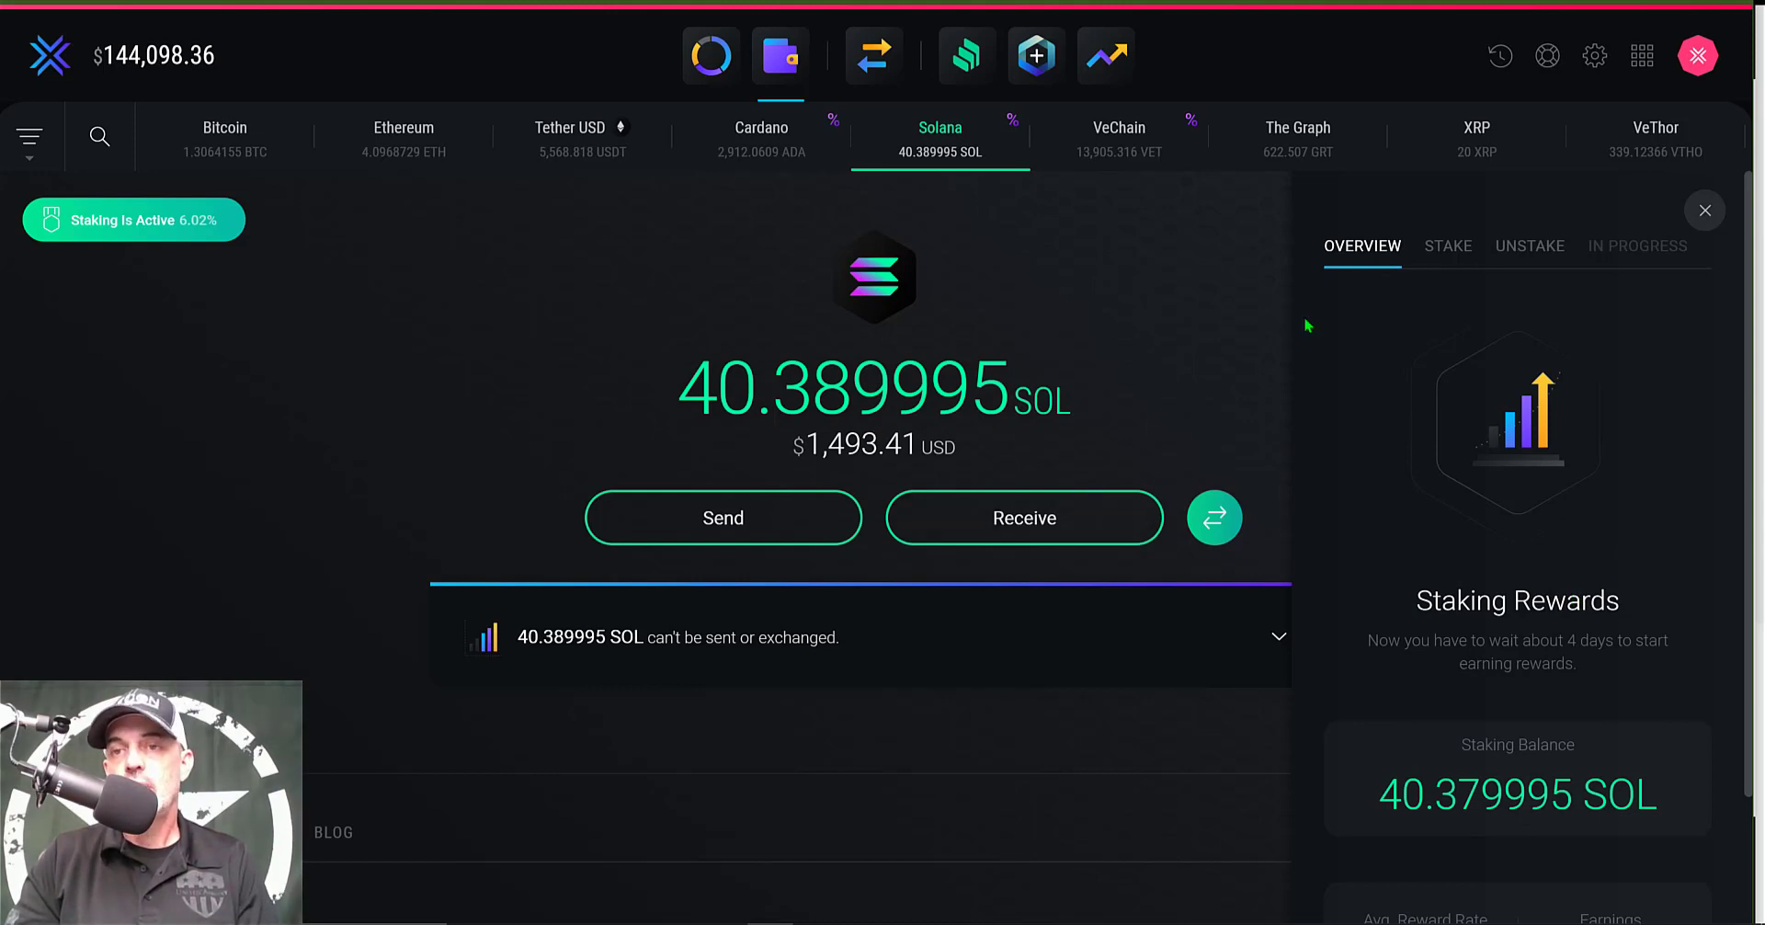
# Step: Look over the Stake and Unstake options for the staked Solana
pyautogui.click(1446, 250)
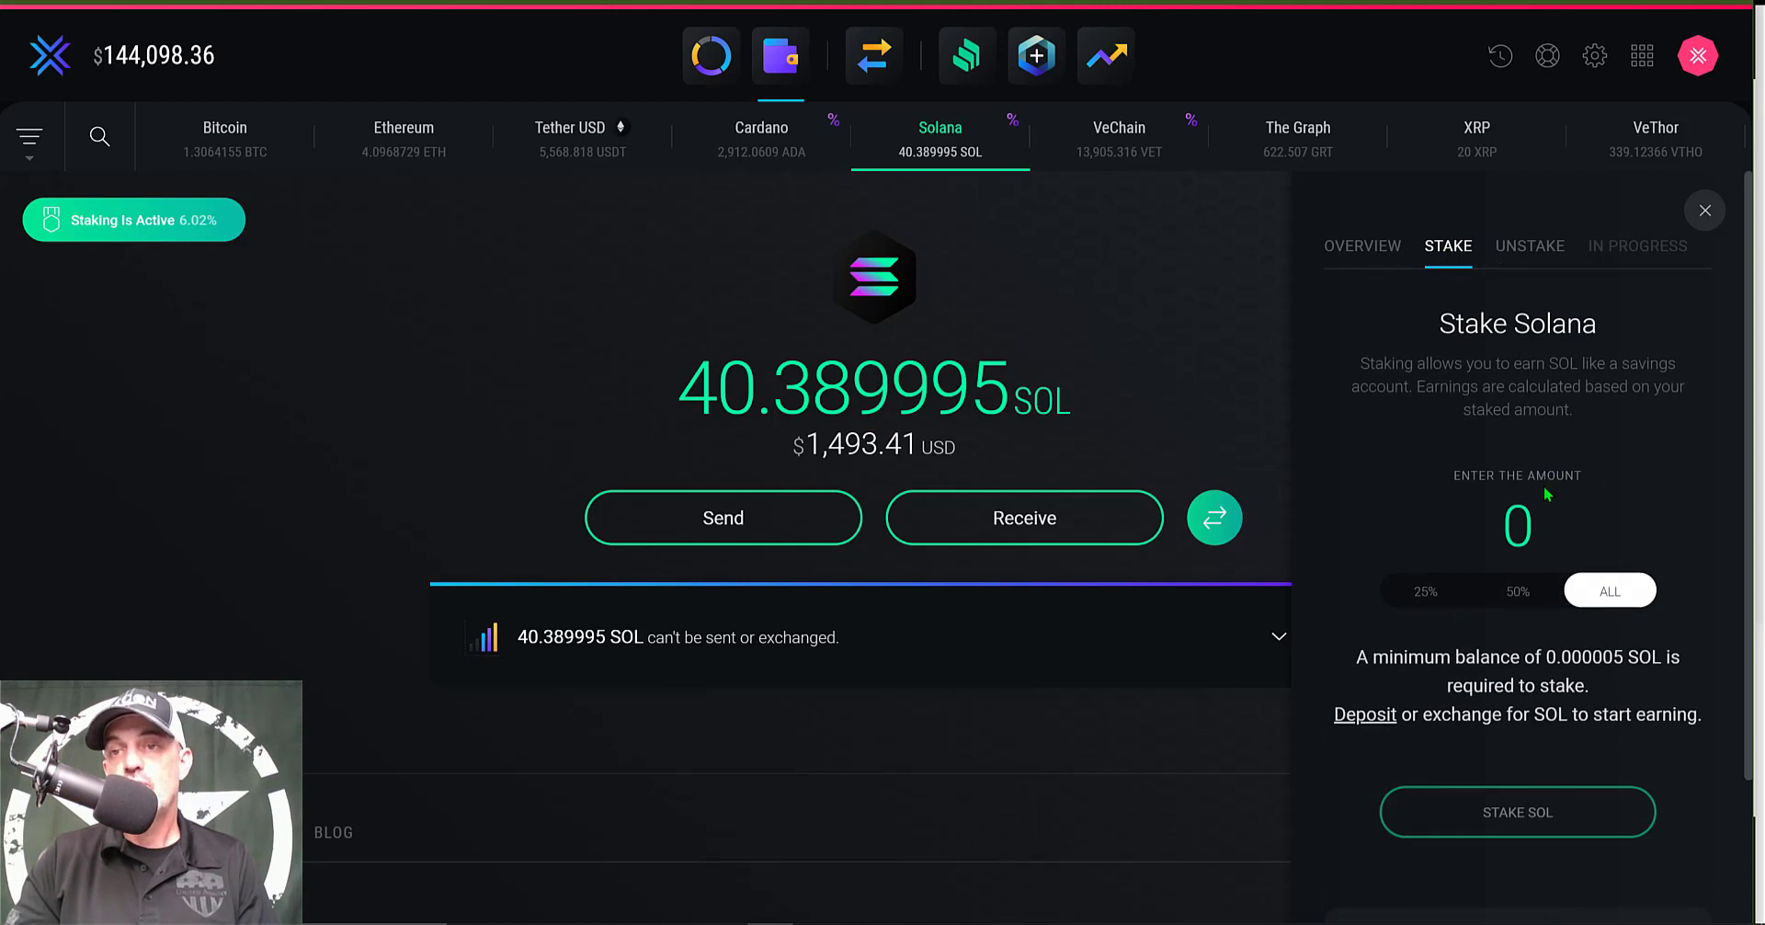
pyautogui.click(1531, 250)
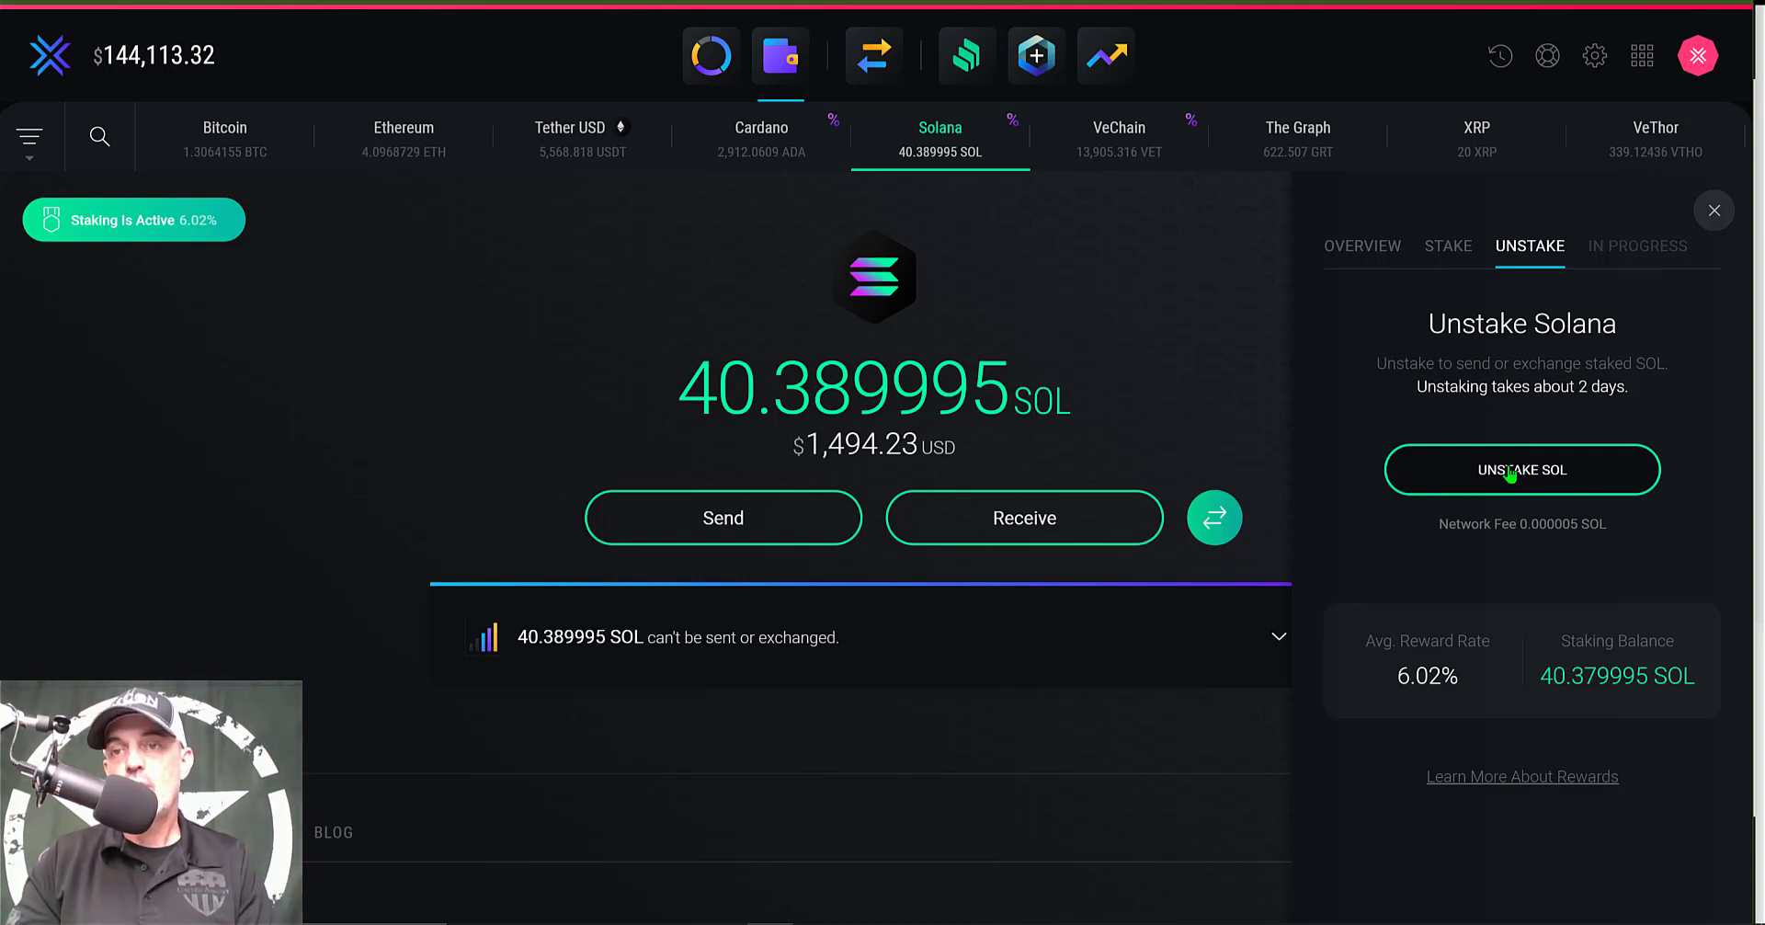
pyautogui.click(1514, 477)
# Step: Read the Exodus website's Solana staking FAQ on safety, rewards timing, reward claiming, minimum amount and fees
pyautogui.scroll(-3, 1715, 401)
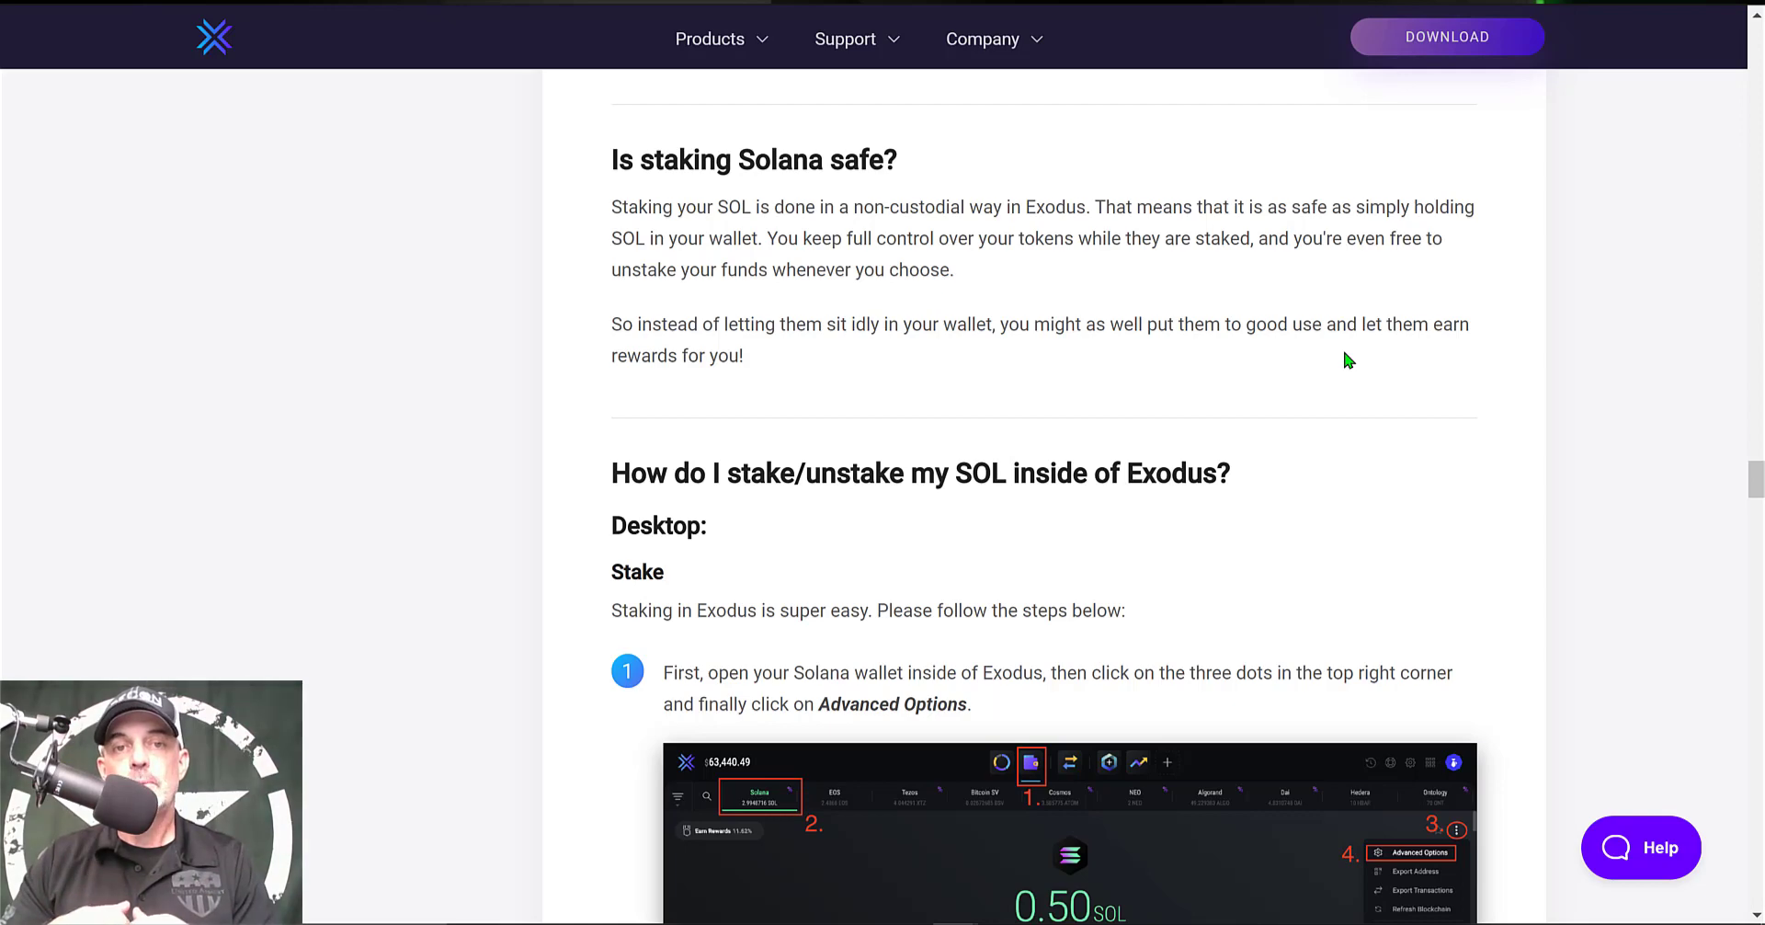
pyautogui.scroll(15, 689, 225)
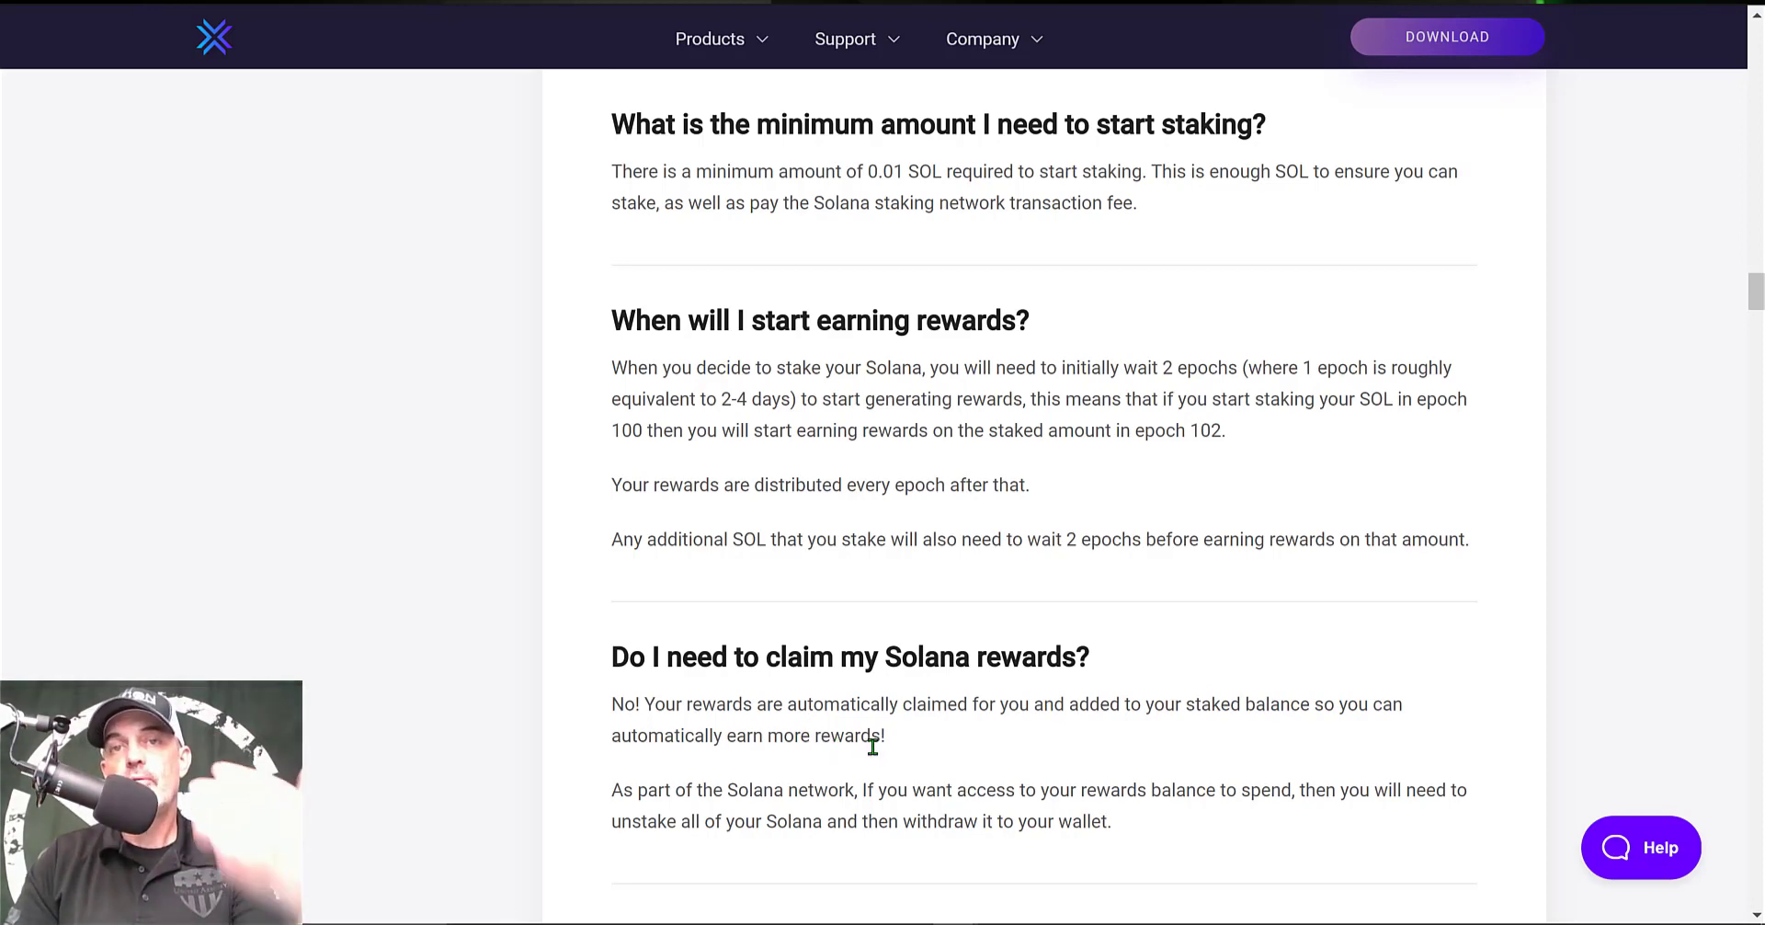
pyautogui.scroll(5, 978, 718)
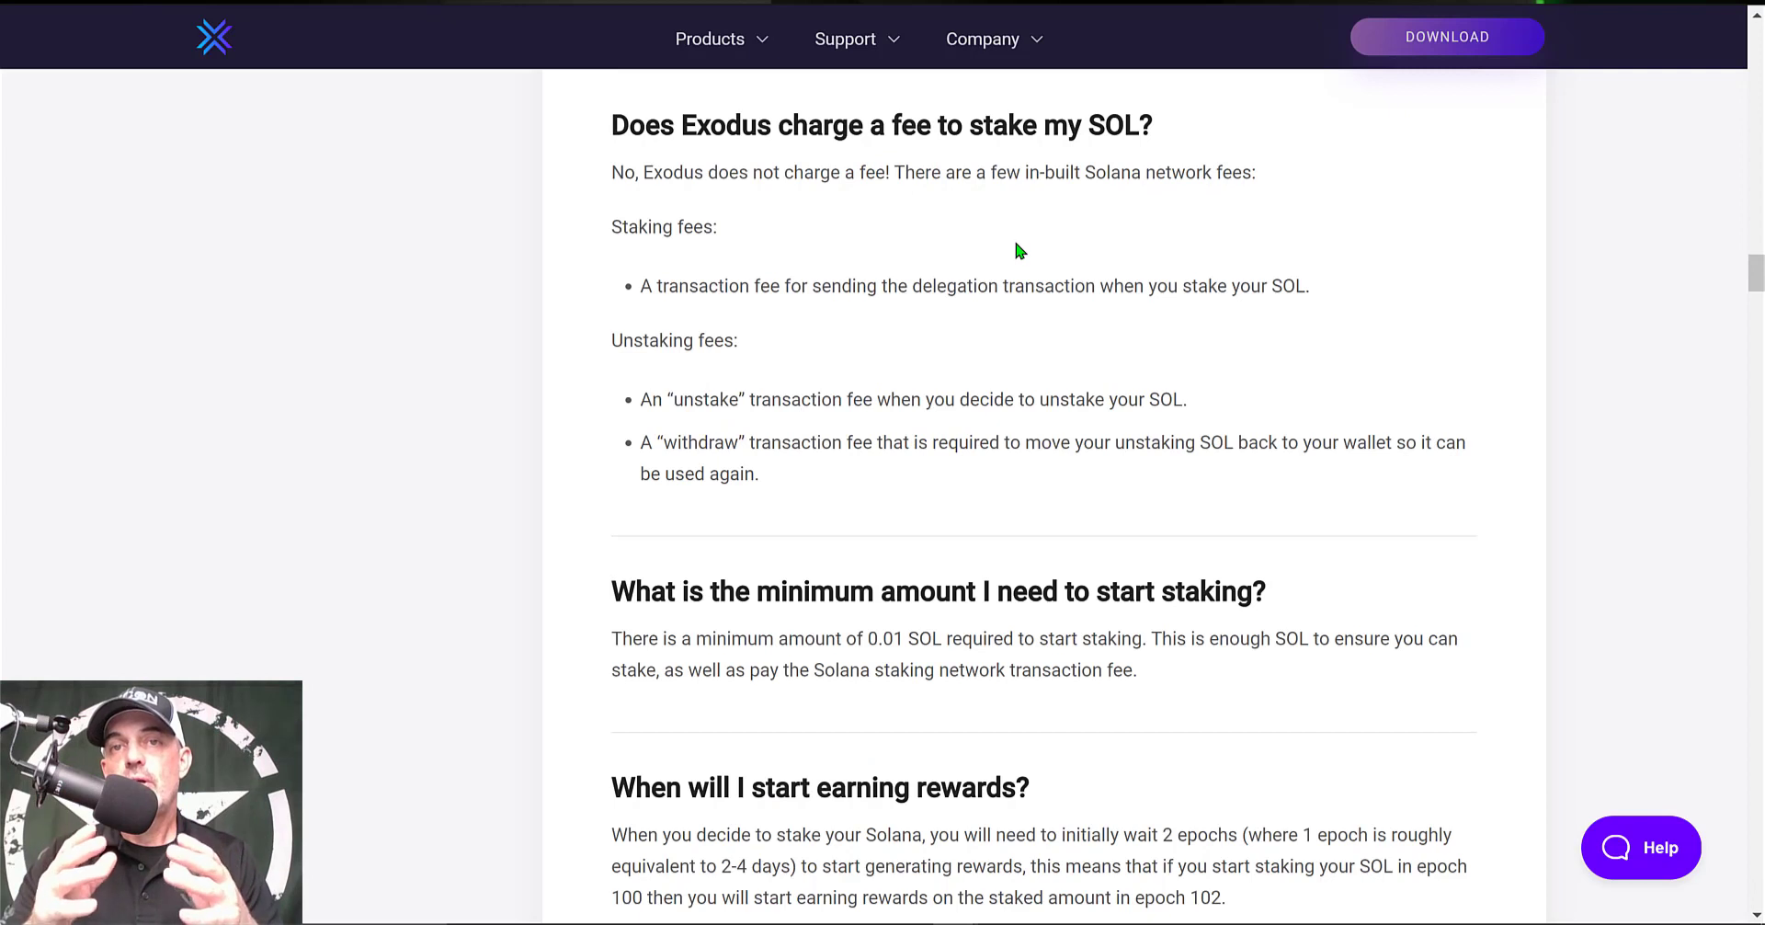